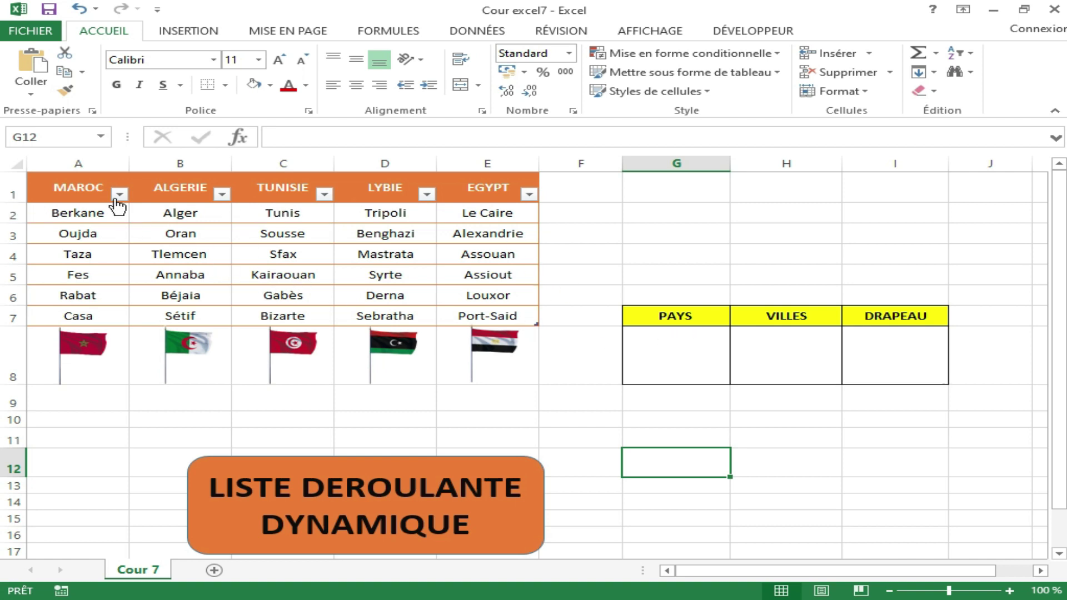
- Examine the country table with its cities and flags, and the empty cells under PAYS, VILLES and DRAPEAU
left_click_drag(78, 189, 508, 374)
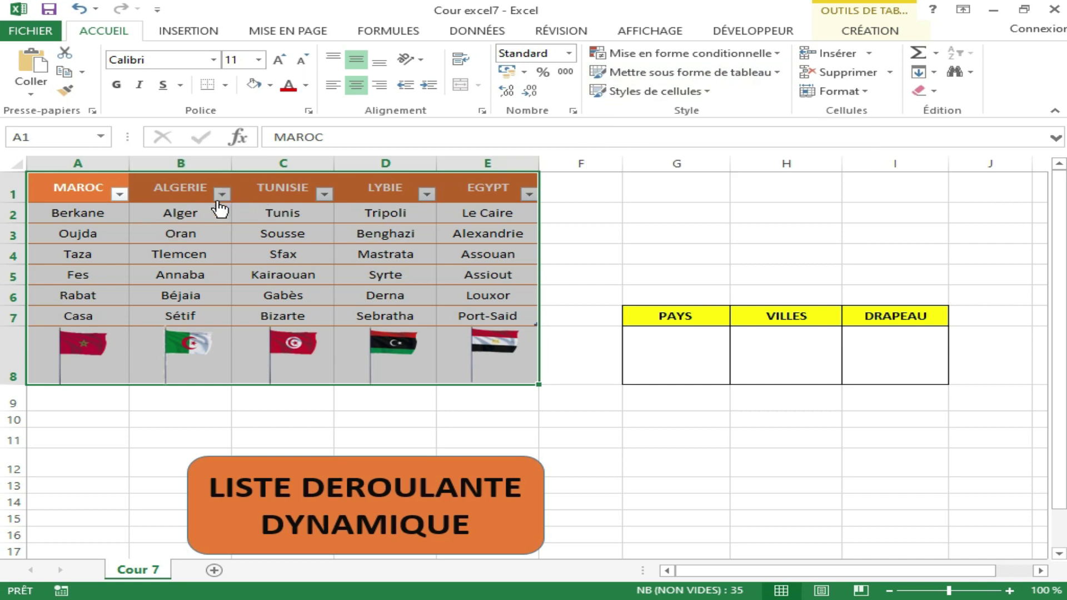
left_click(96, 363)
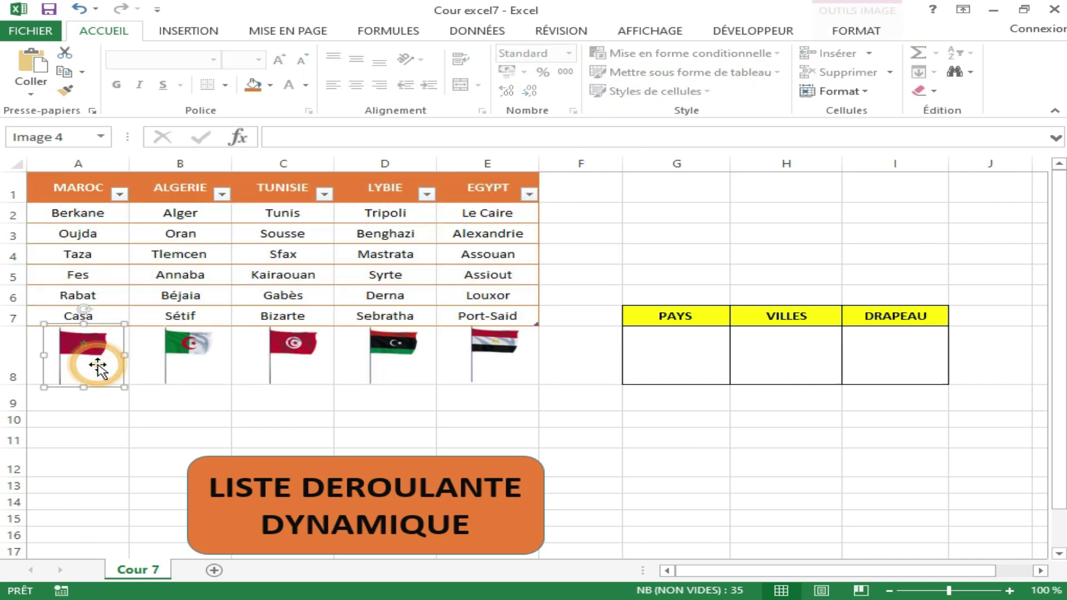
left_click(181, 360)
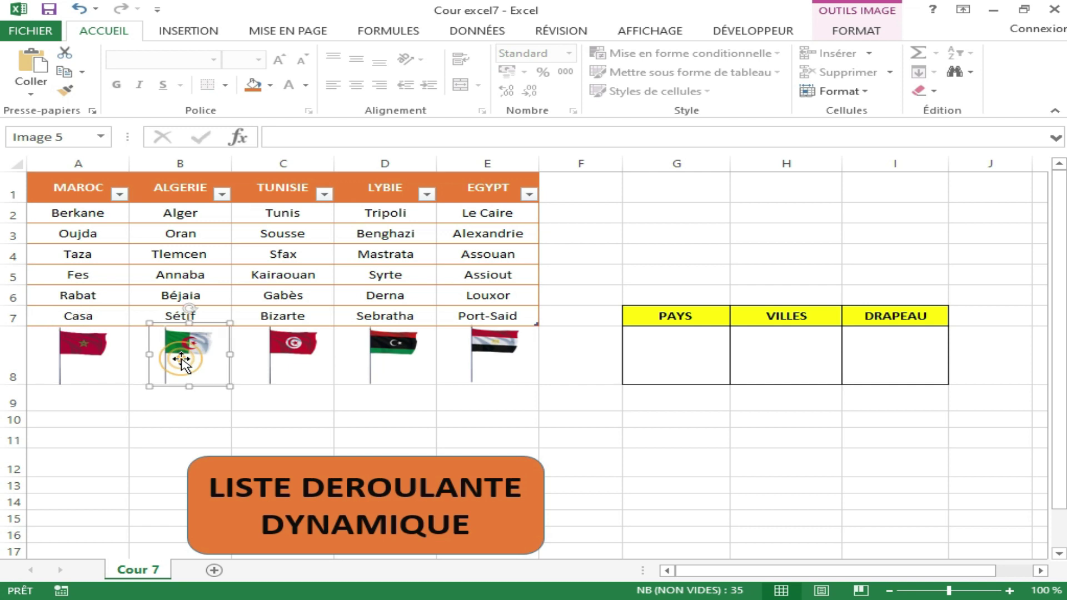
left_click(399, 349)
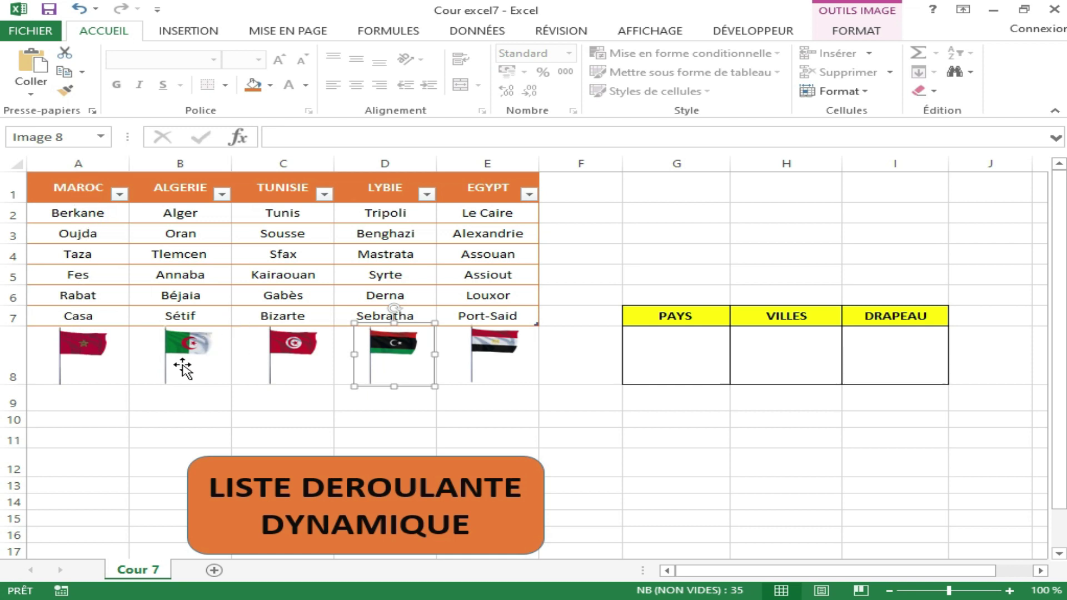
left_click(571, 276)
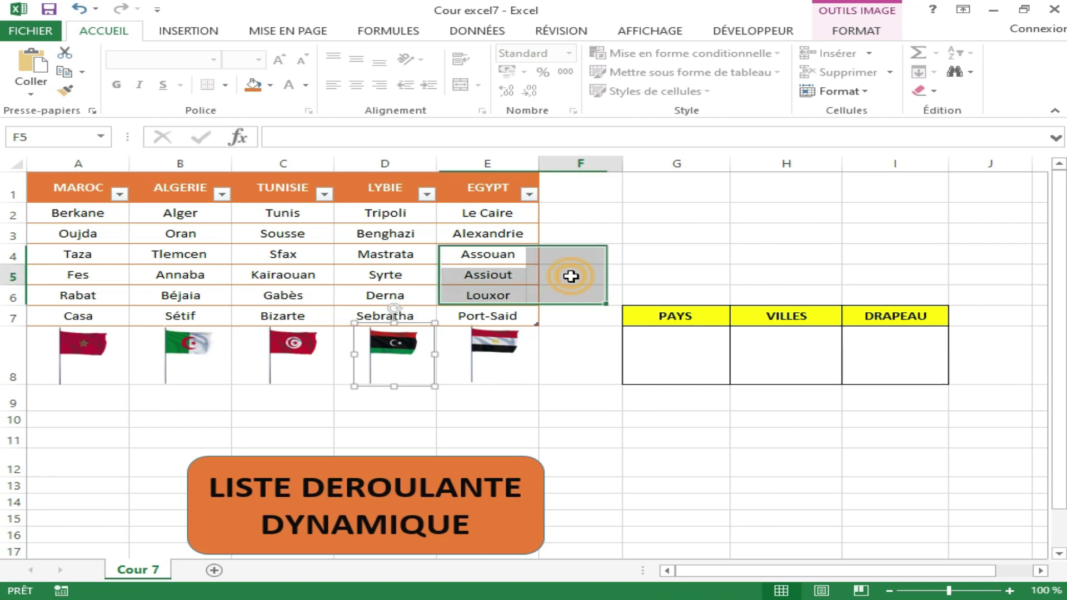
left_click(682, 353)
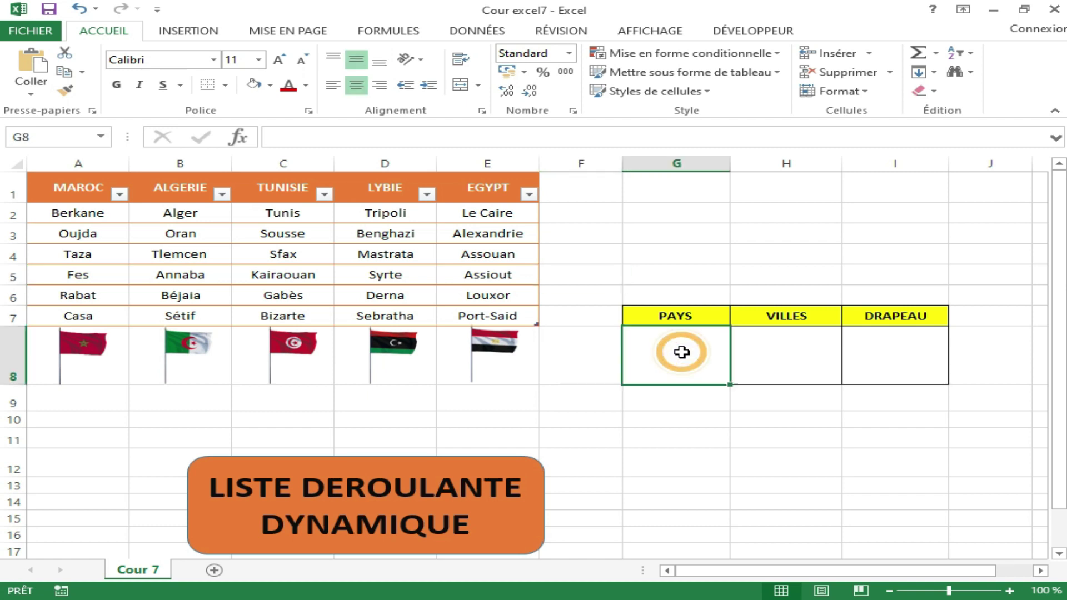
left_click(766, 350)
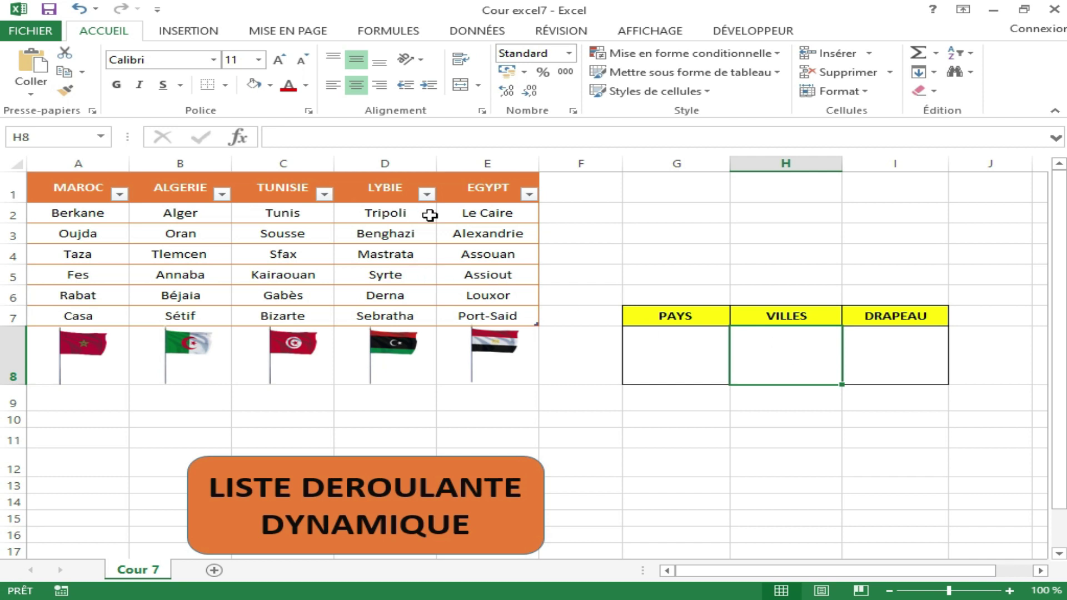
left_click(888, 356)
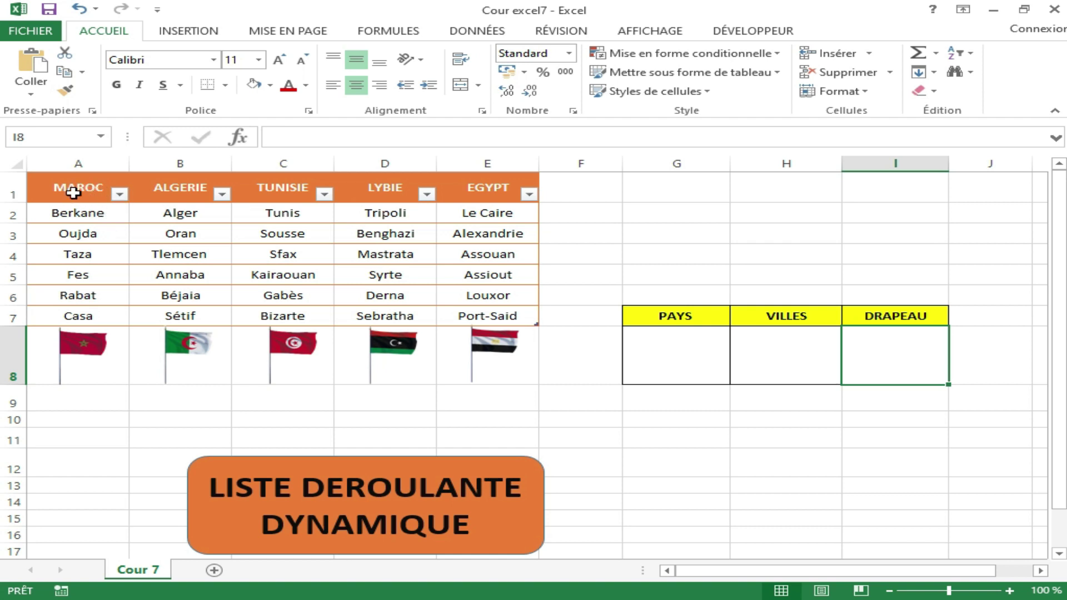
left_click_drag(86, 187, 452, 184)
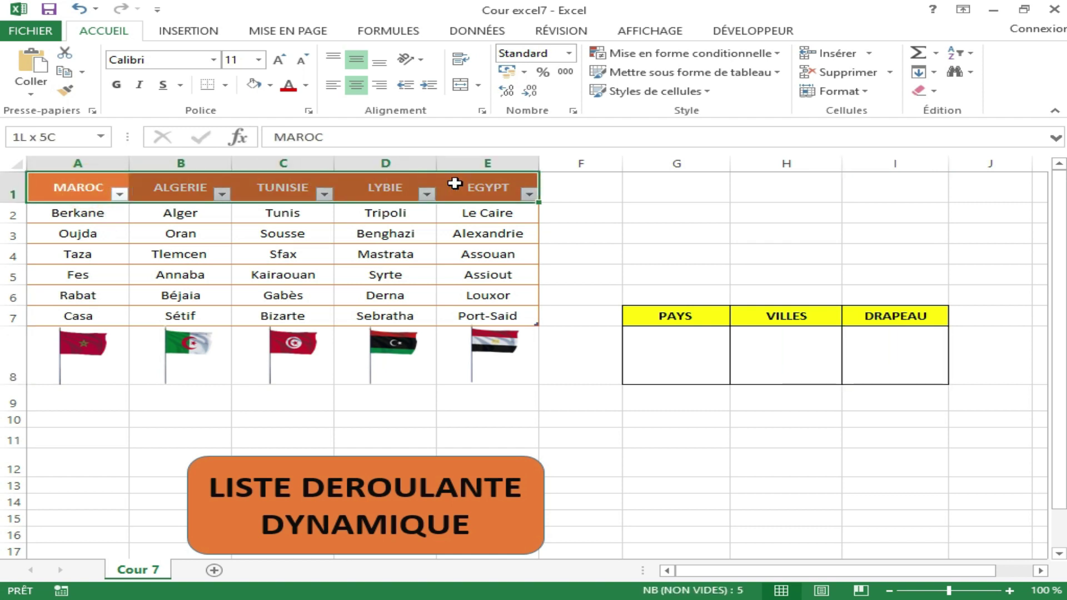
left_click(687, 347)
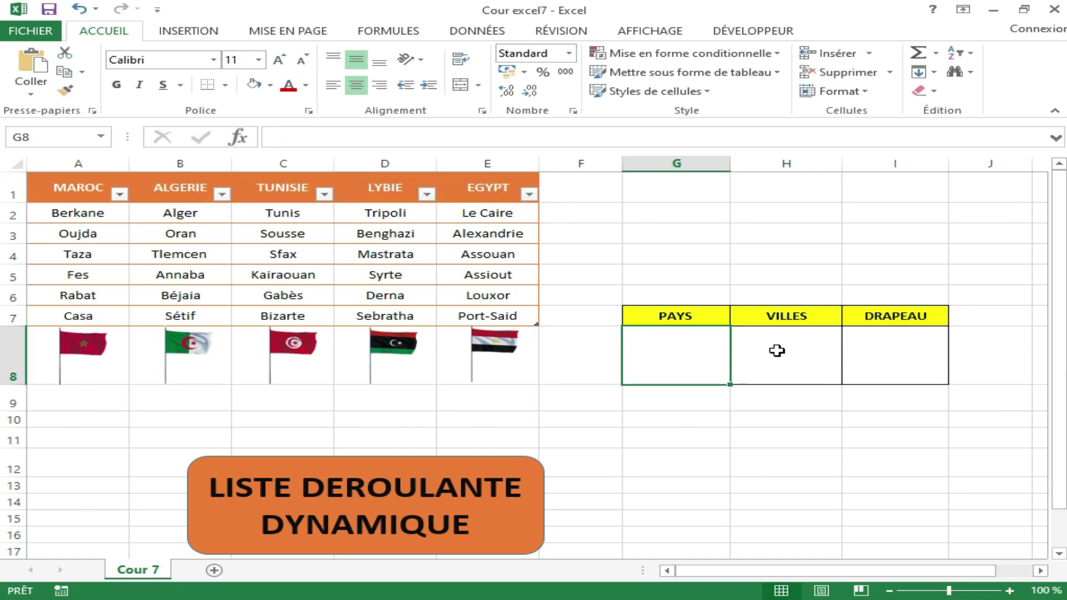
left_click(777, 351)
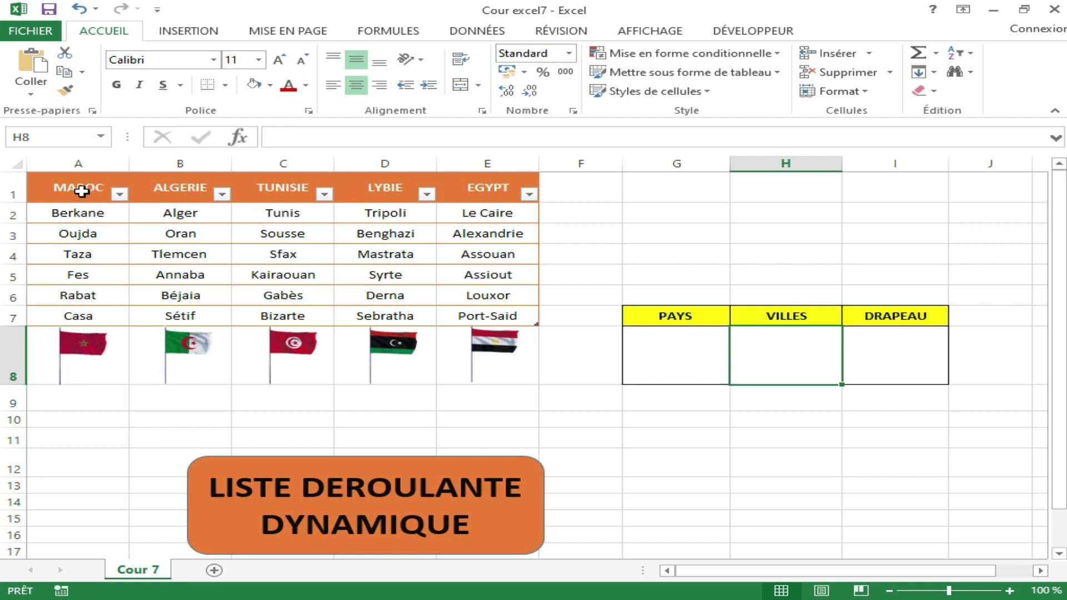
- Add a list data validation to cell G8 under PAYS, with the country headers =$A$1:$E$1 as source
left_click(681, 355)
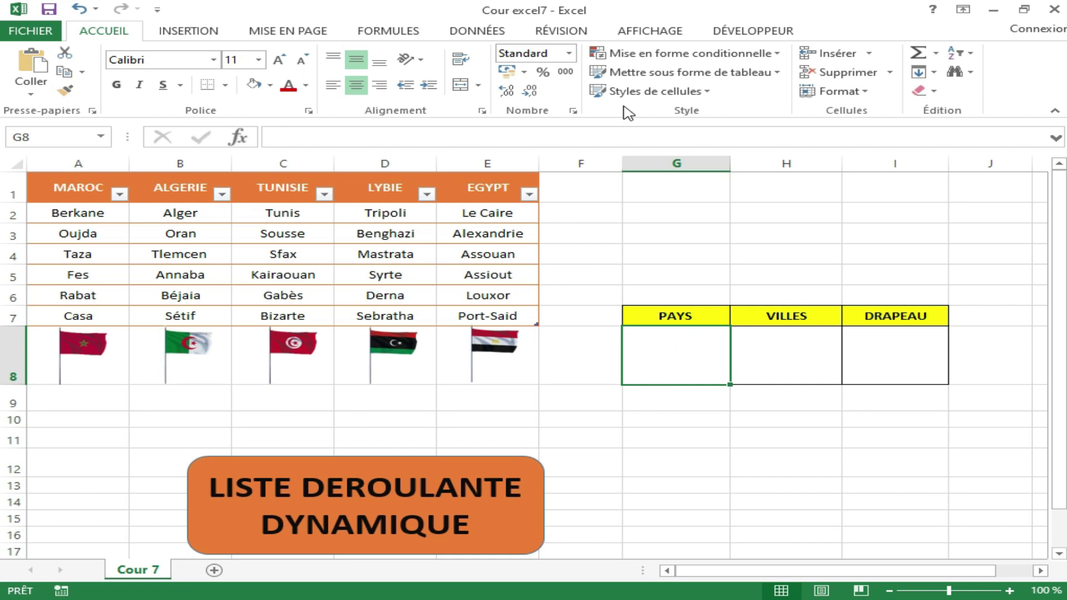
left_click(479, 33)
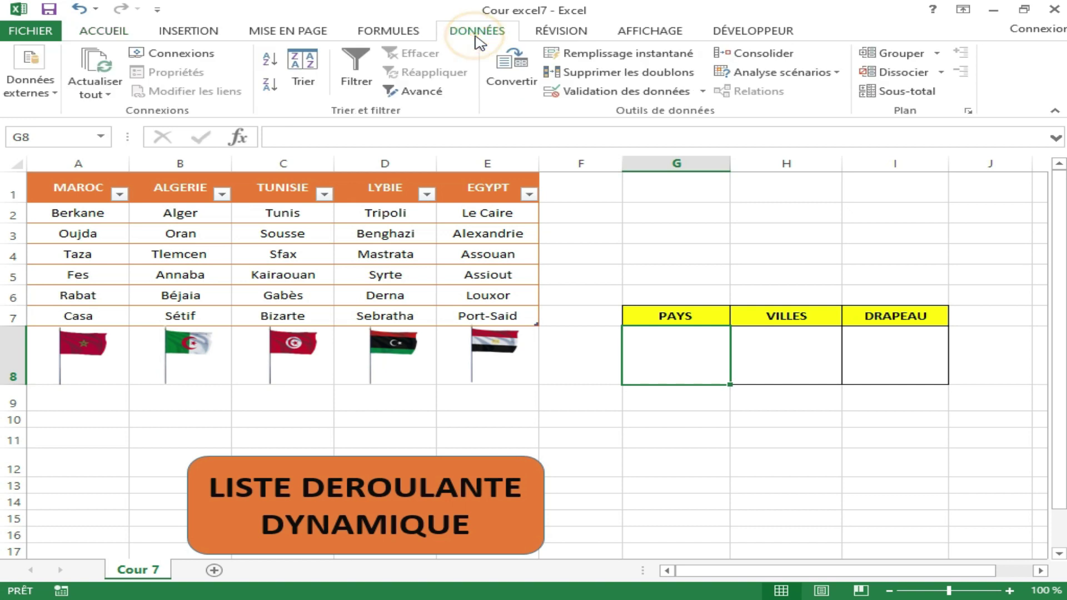
left_click(570, 92)
left_click(678, 179)
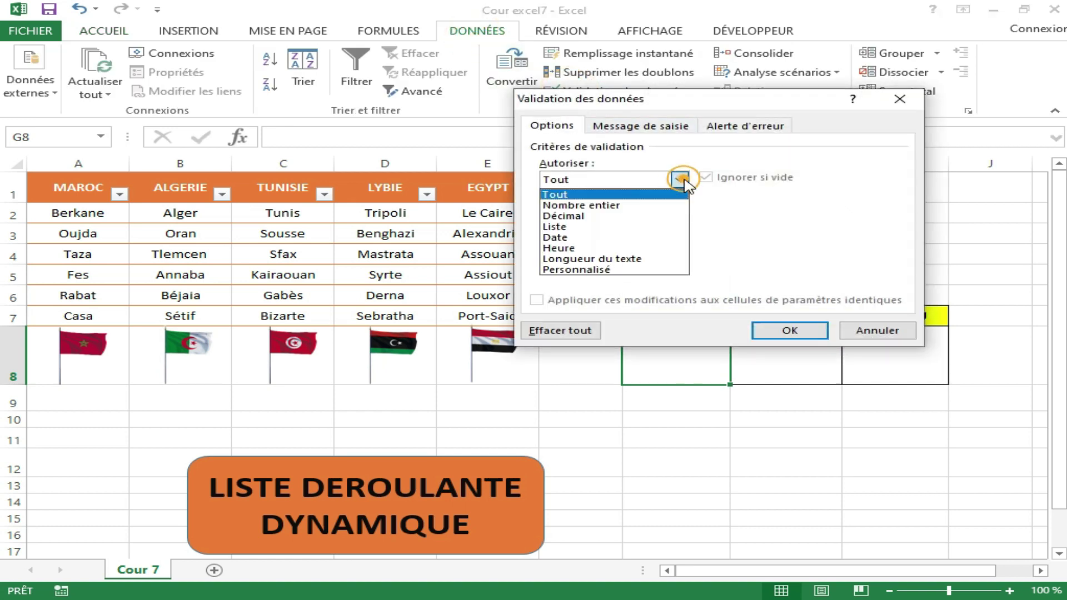
left_click(566, 230)
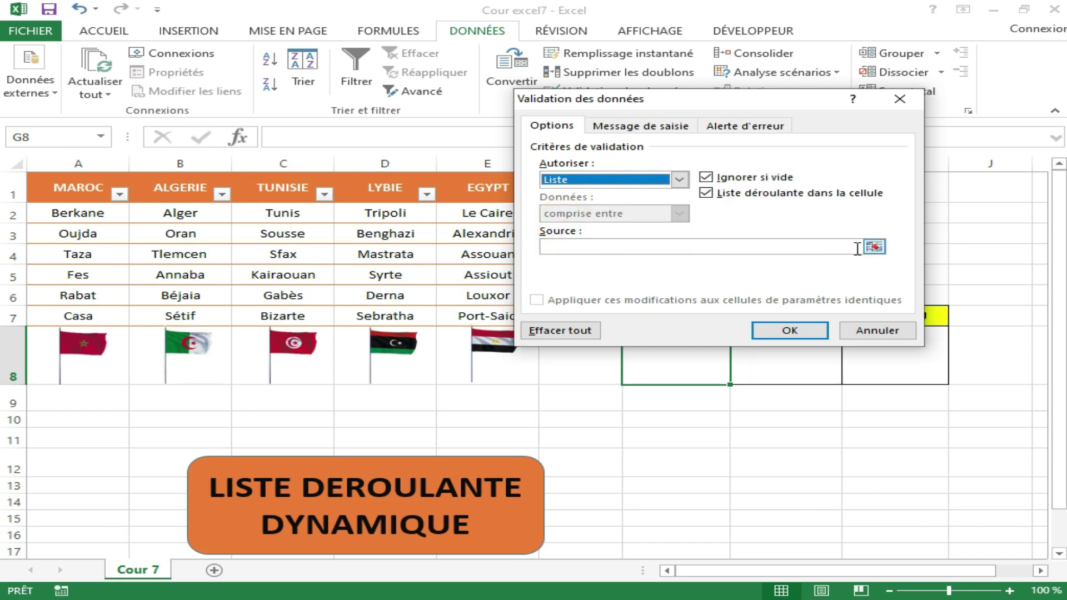
left_click(874, 247)
left_click_drag(79, 189, 486, 190)
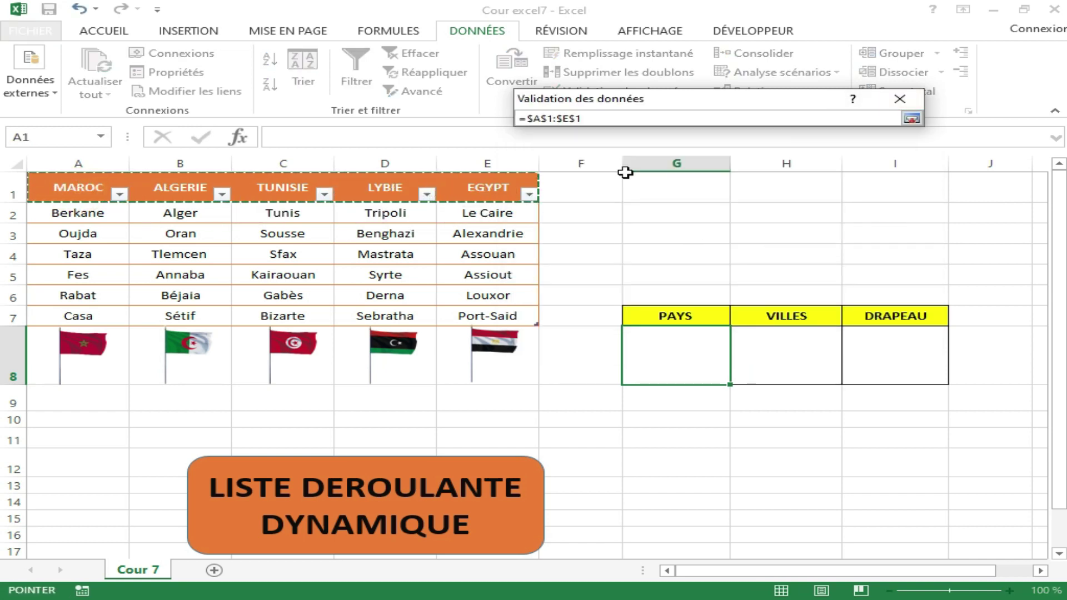
left_click(911, 118)
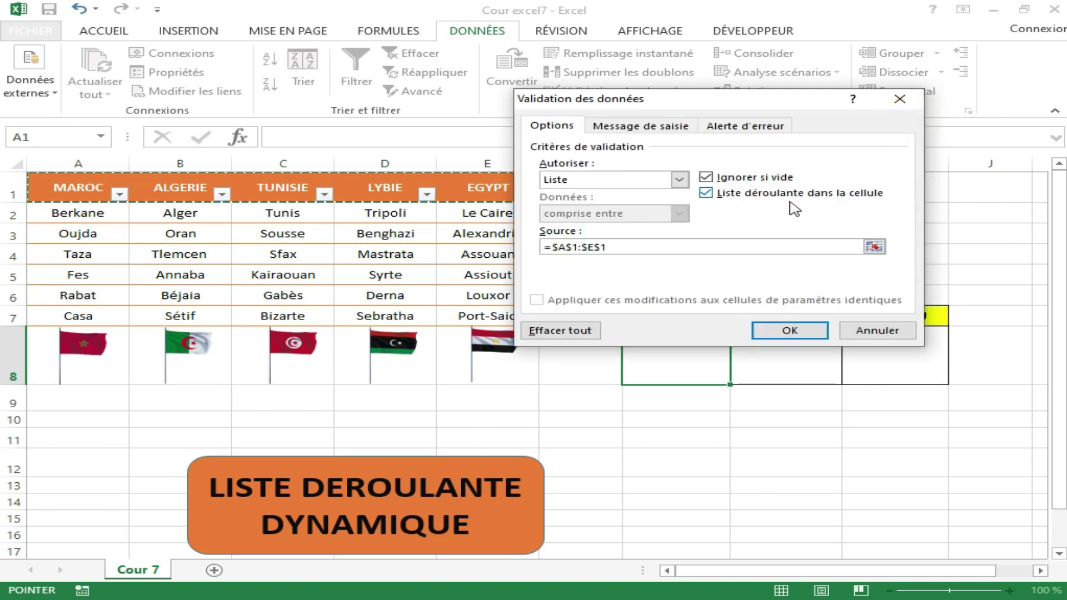
left_click(788, 330)
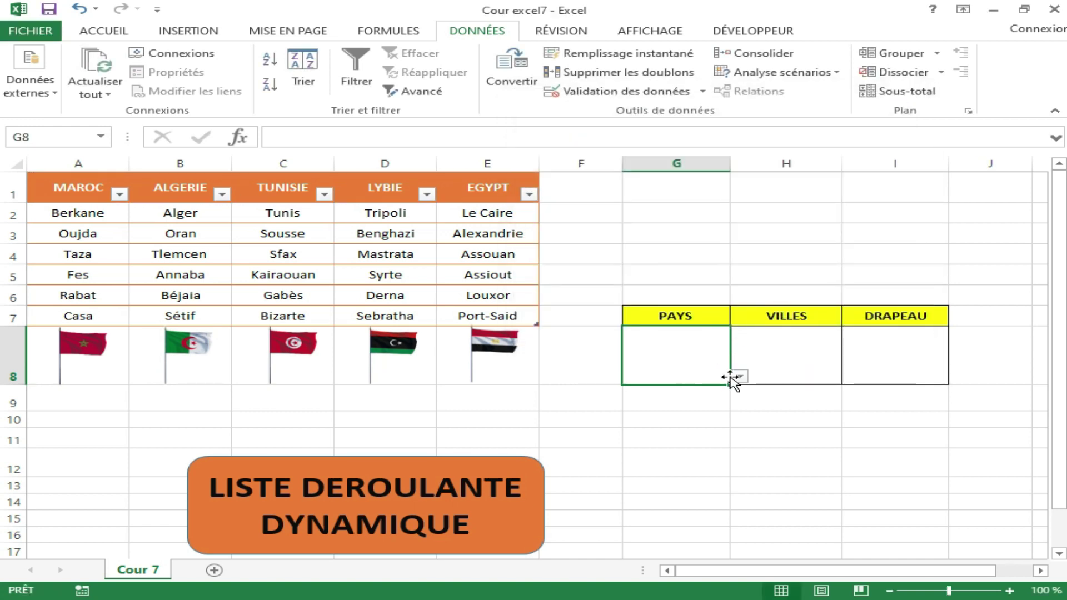
- Try the drop-down list in G8 with MAROC, ALGERIE and TUNISIE, and finish with MAROC selected
left_click(739, 377)
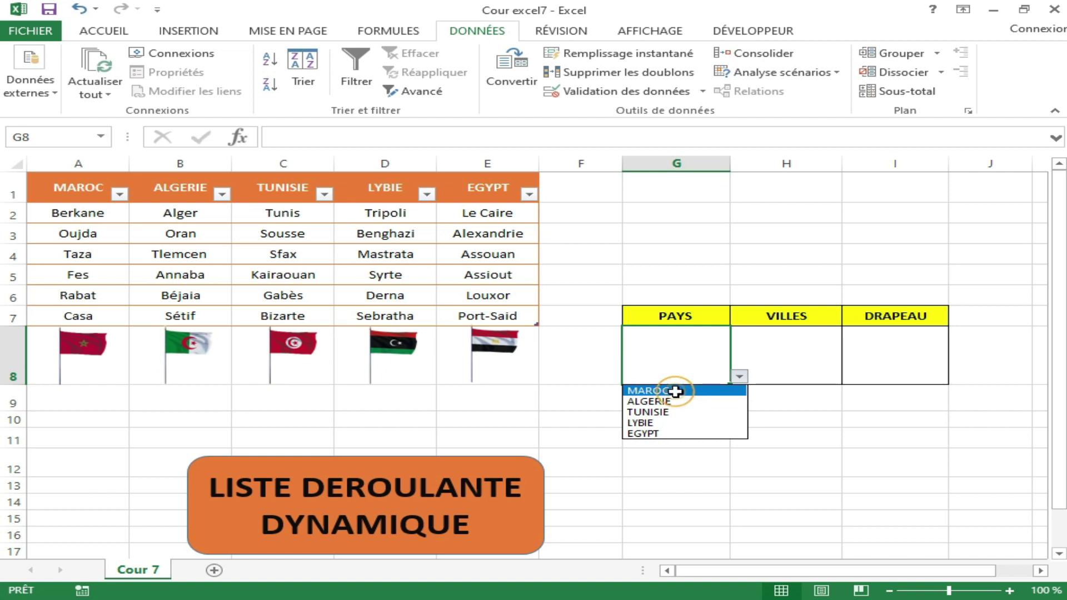
left_click(676, 390)
left_click(740, 377)
left_click(684, 401)
left_click(740, 377)
left_click(651, 412)
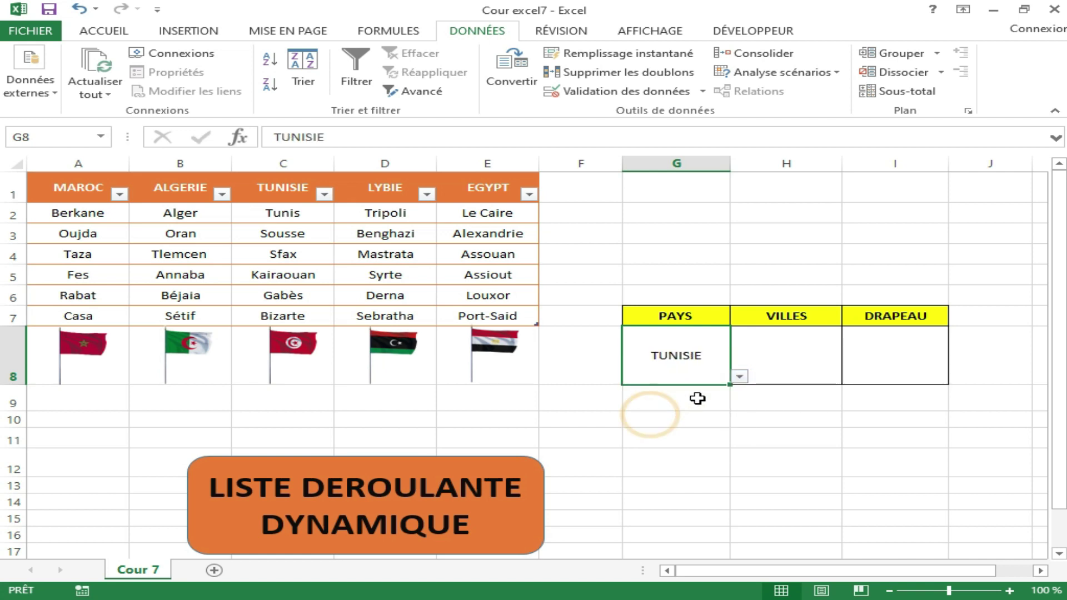
left_click(740, 377)
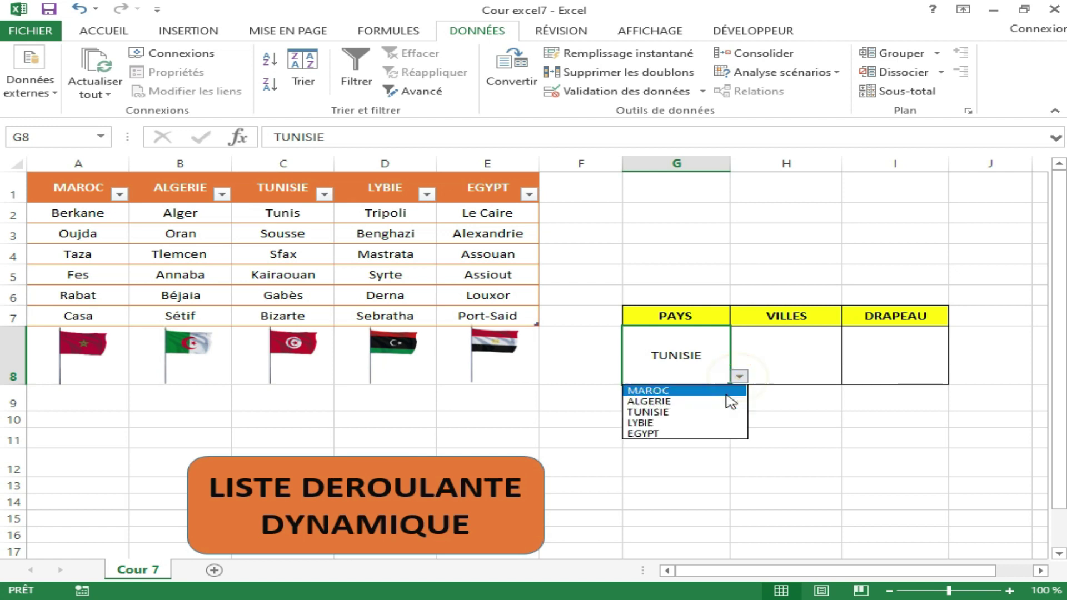
left_click(660, 391)
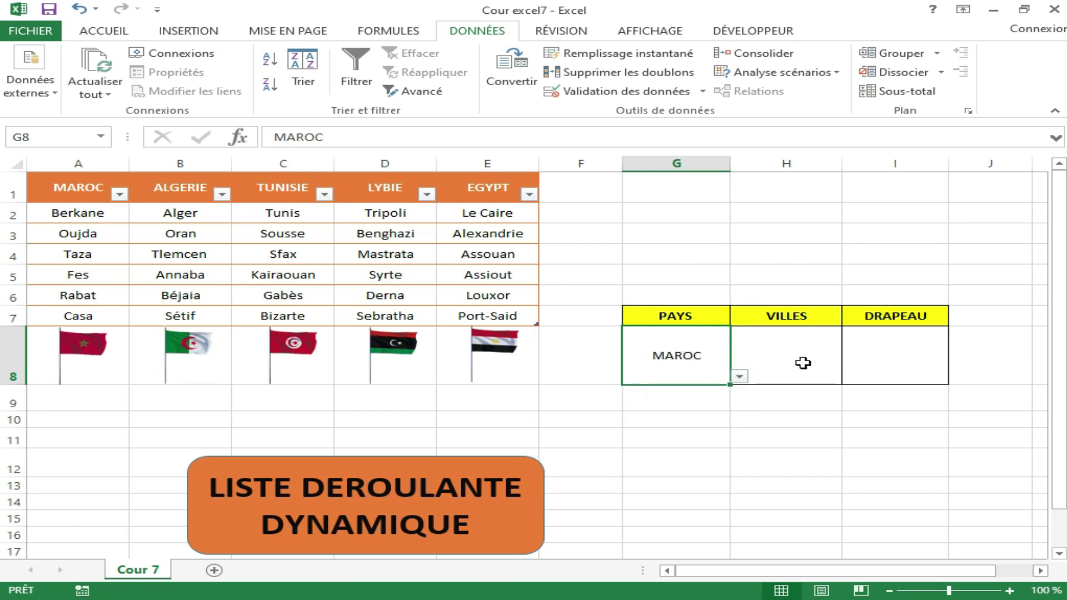
left_click(787, 359)
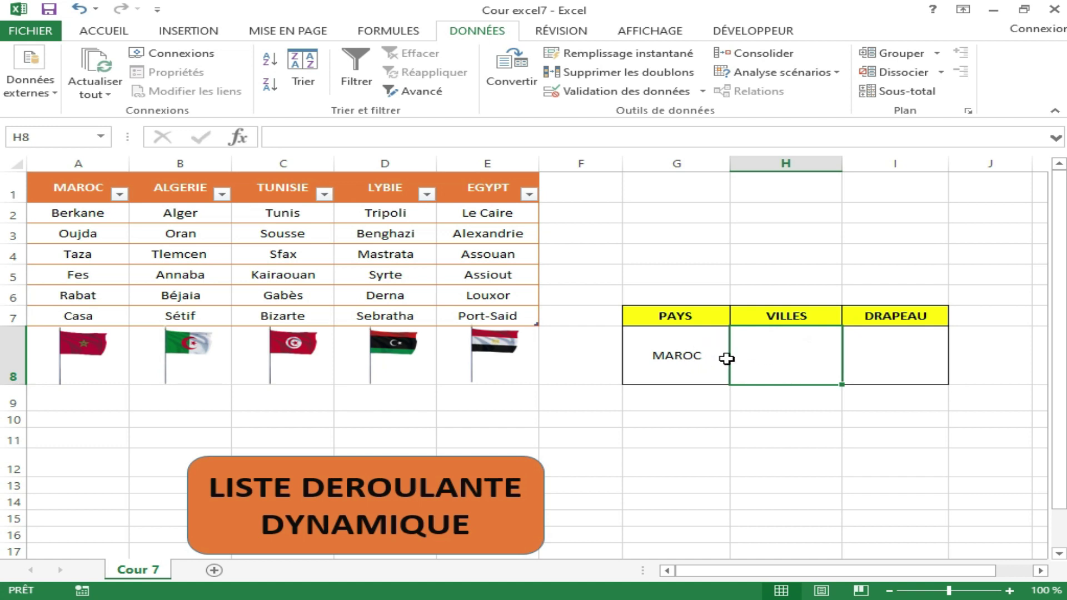
left_click(682, 341)
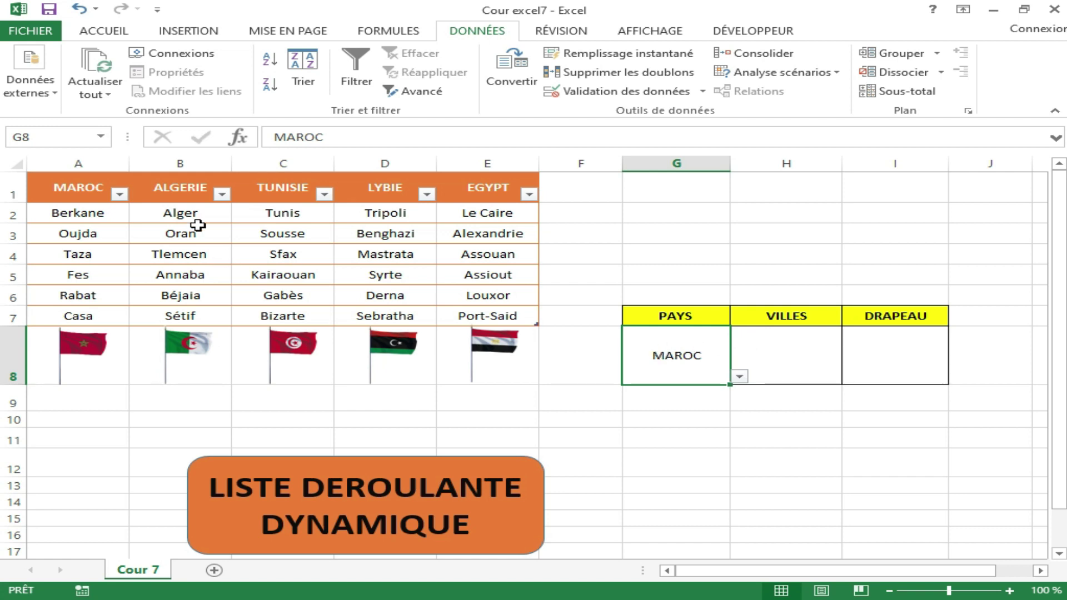
left_click(802, 363)
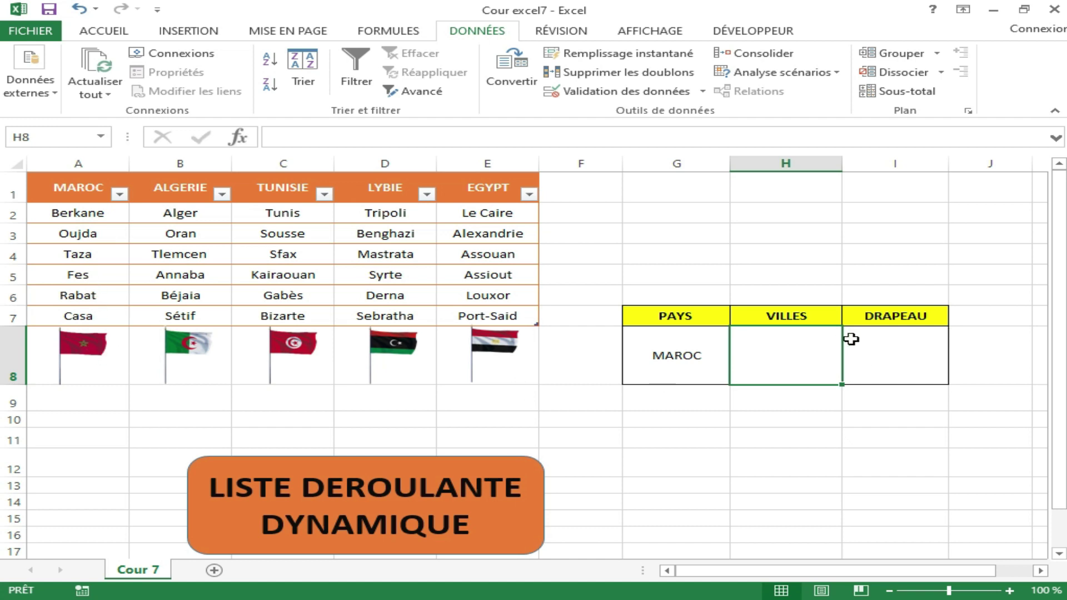
left_click(715, 361)
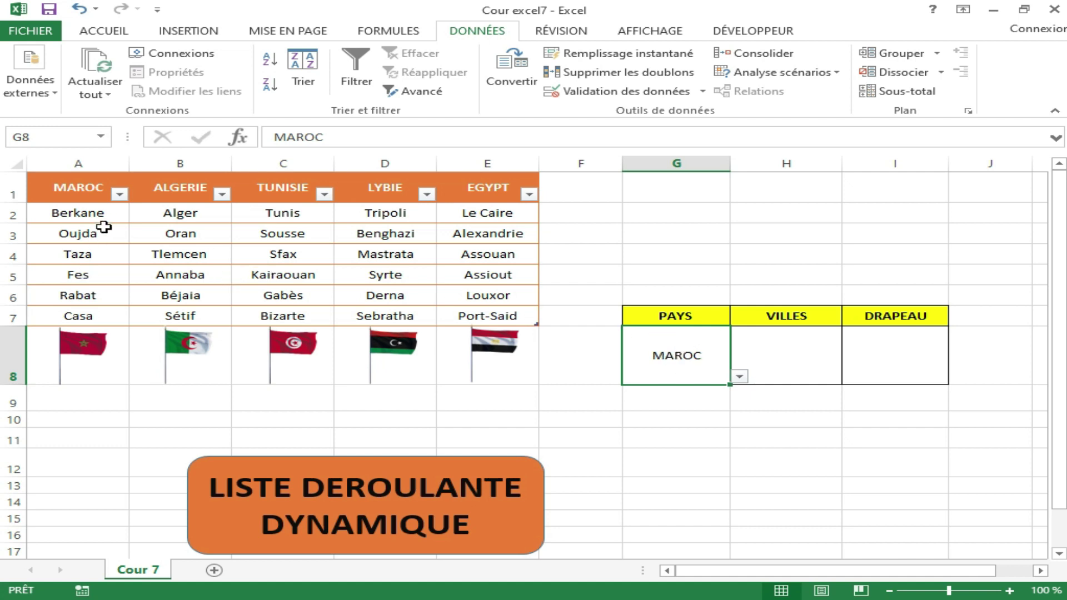
- Name the range of Moroccan cities A2:A7 as MAROC
left_click_drag(89, 213, 90, 335)
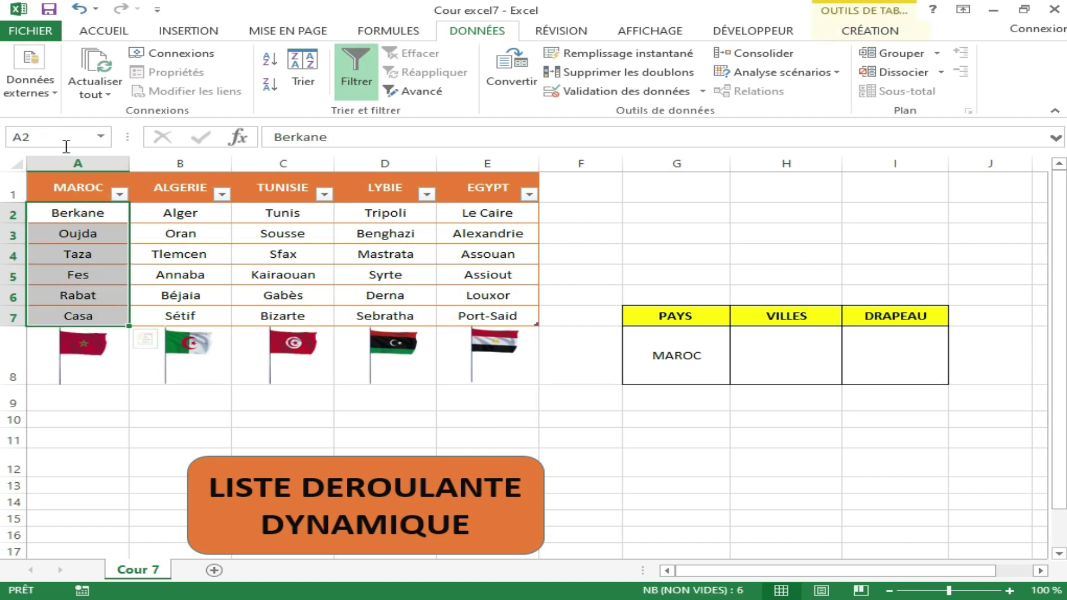
left_click(50, 138)
type("MARO")
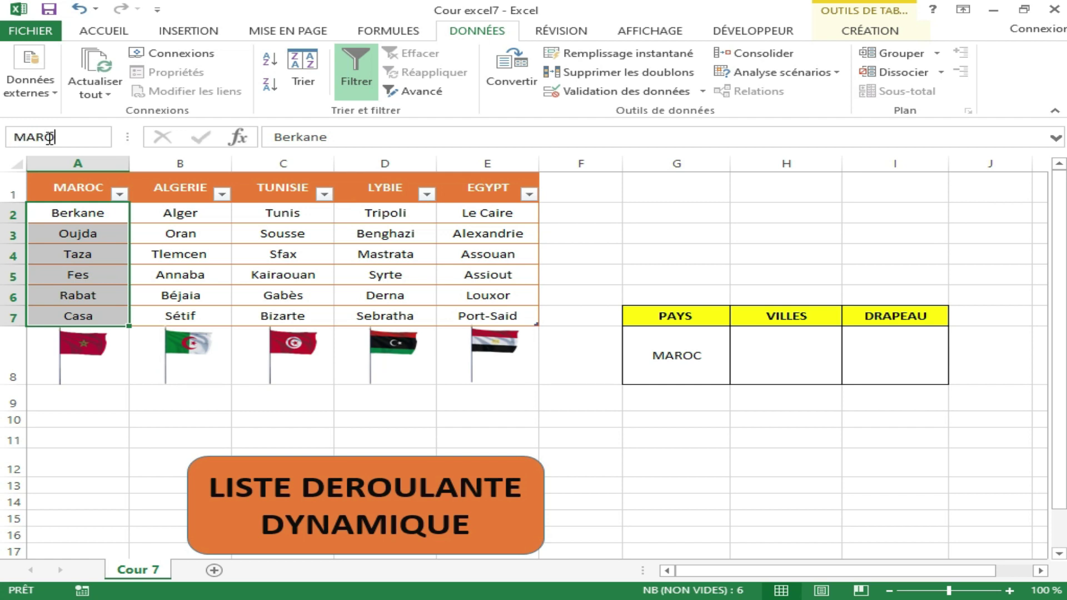
type("C")
key("Return")
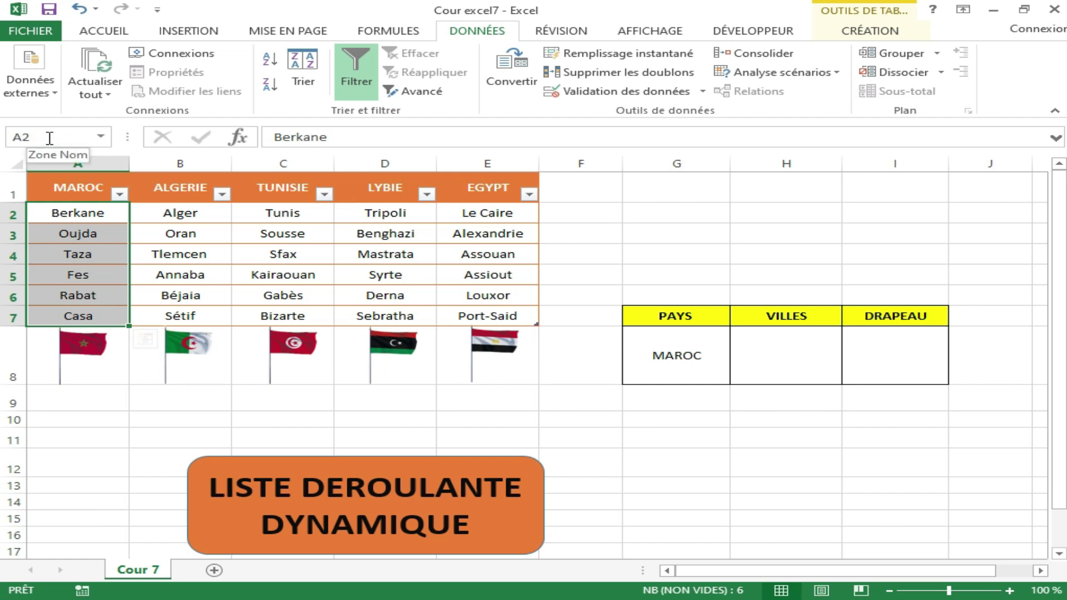
- Name the range of Algerian cities B2:B7 as ALGERIE
left_click_drag(170, 212, 178, 309)
left_click(34, 134)
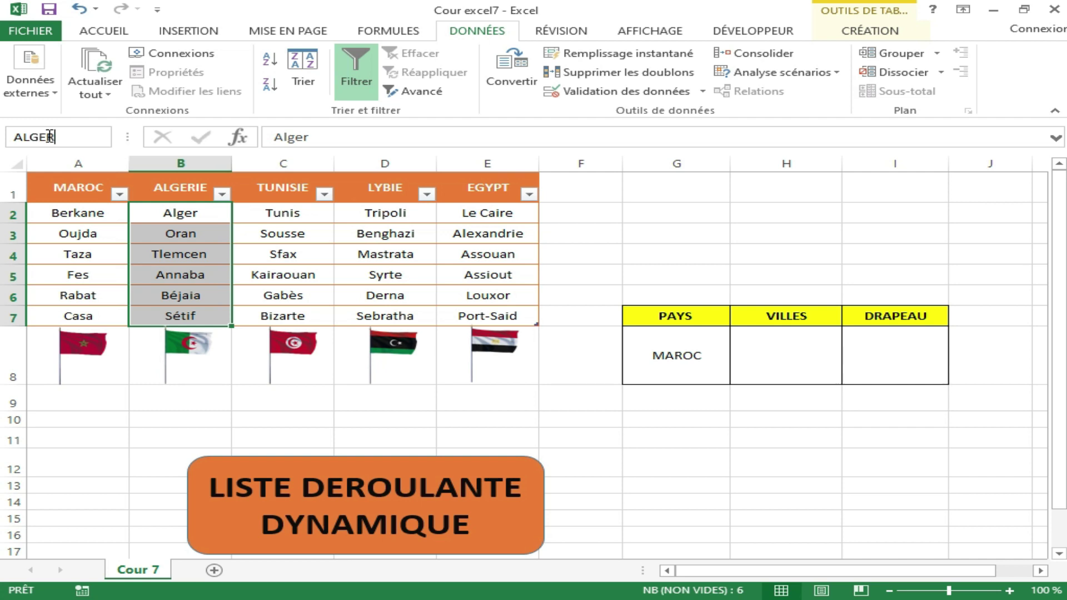
type("ALGERIE")
key("Return")
- Name the range of Tunisian cities C2:C7 as TUNISIE
left_click(269, 214)
left_click_drag(269, 233, 274, 314)
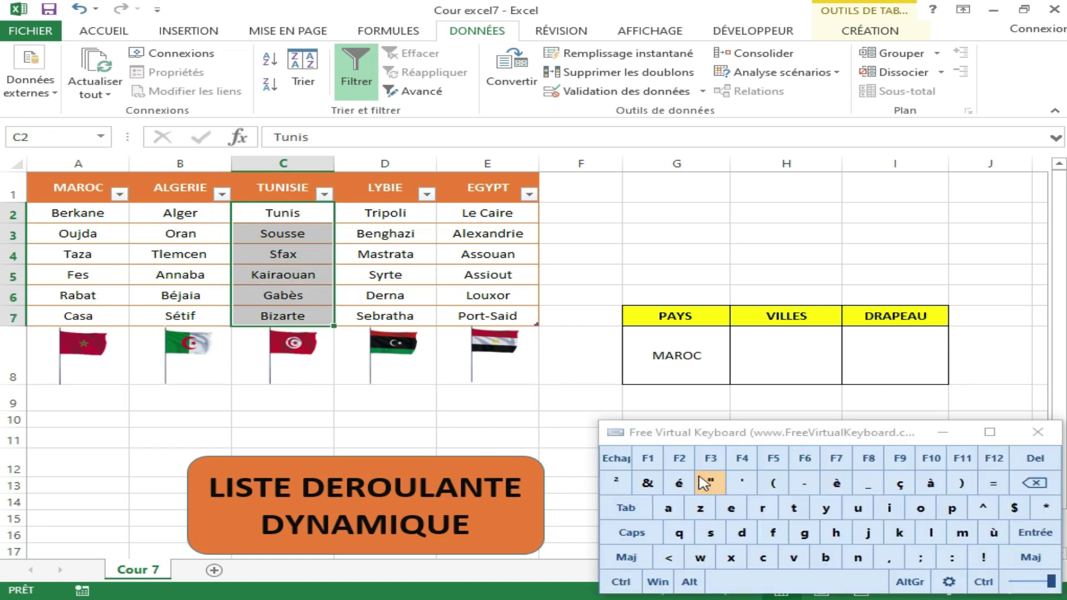
left_click(55, 131)
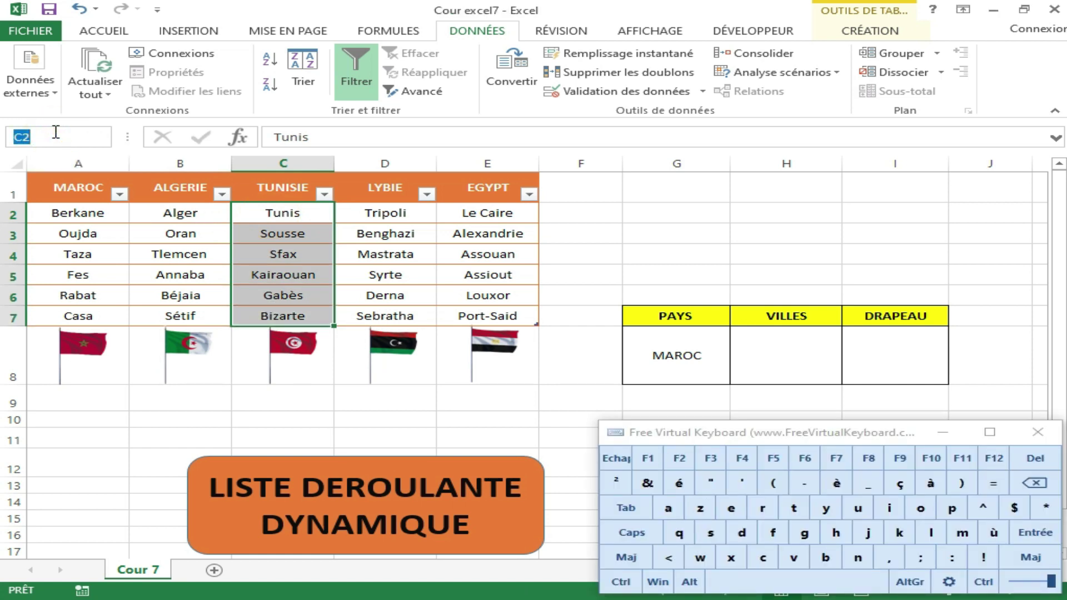
type("TU")
left_click(859, 558)
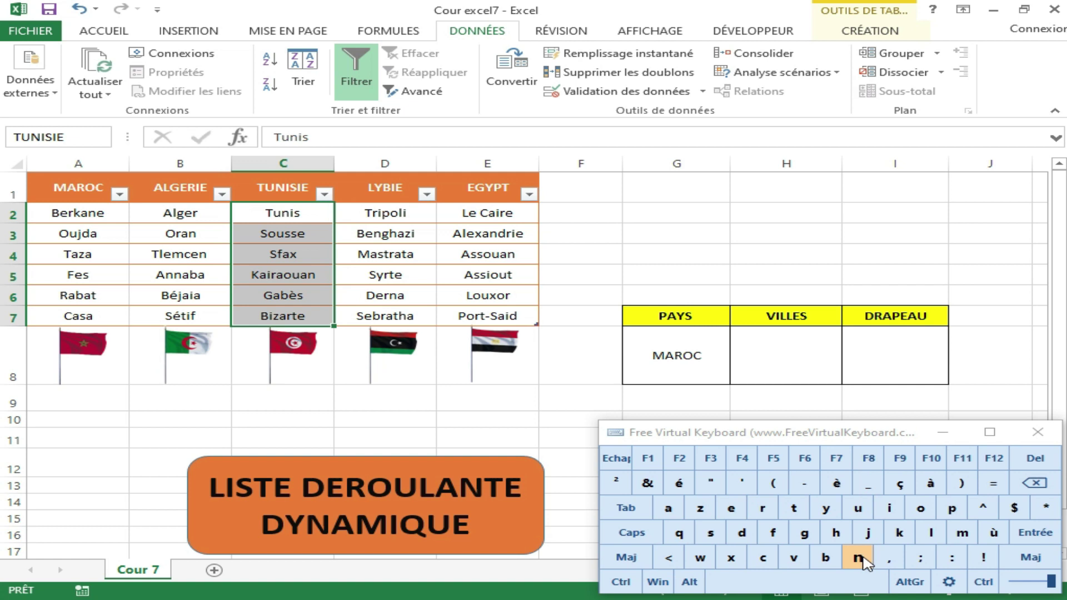
key("Return")
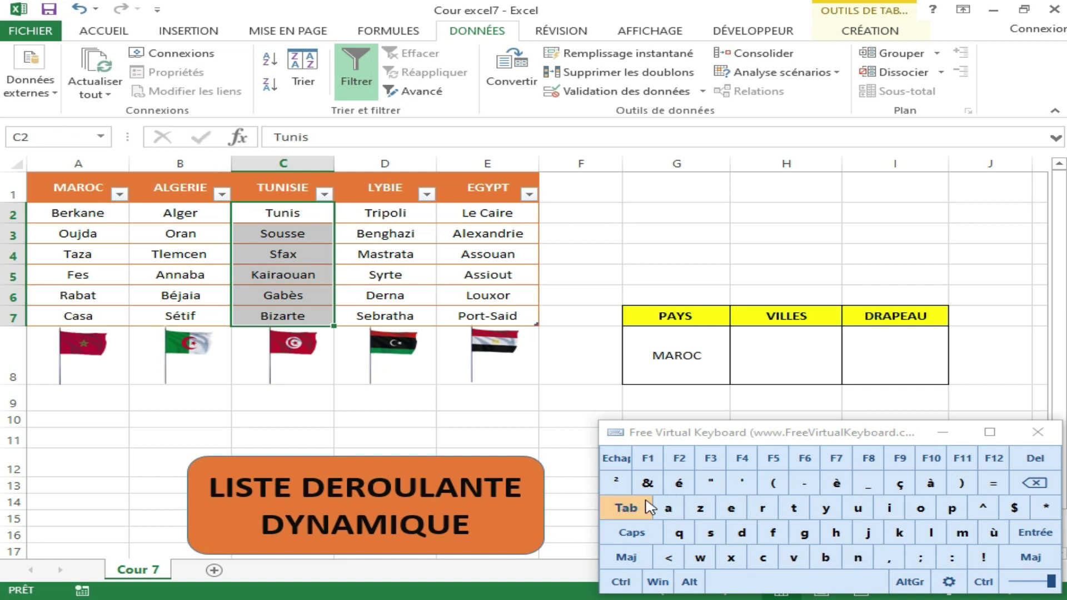
- Name the range of Libyan cities D2:D7 as LYBIE
left_click_drag(360, 210, 361, 315)
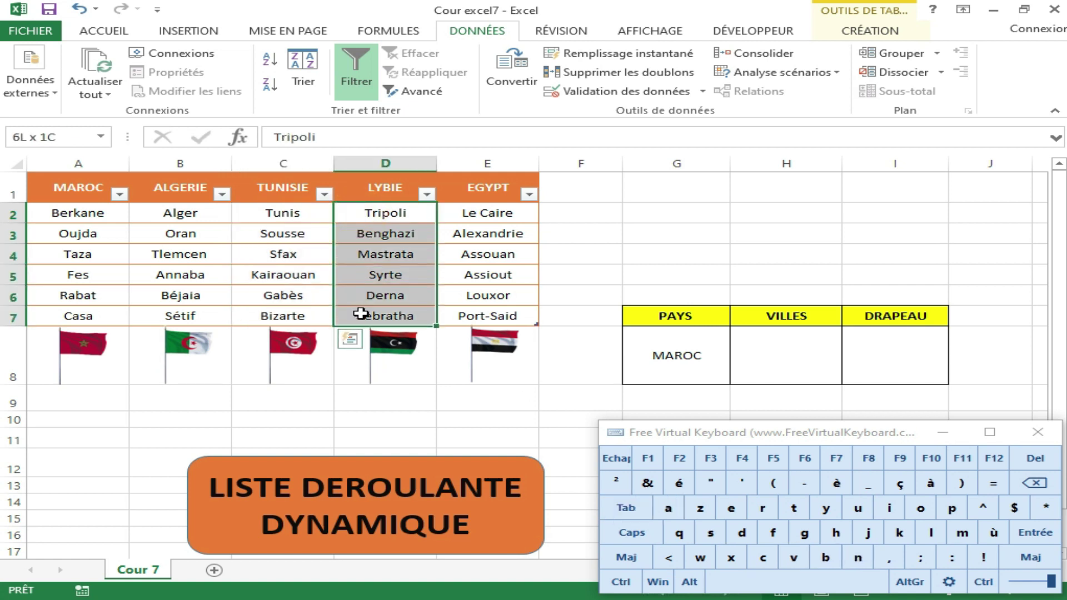
left_click(11, 141)
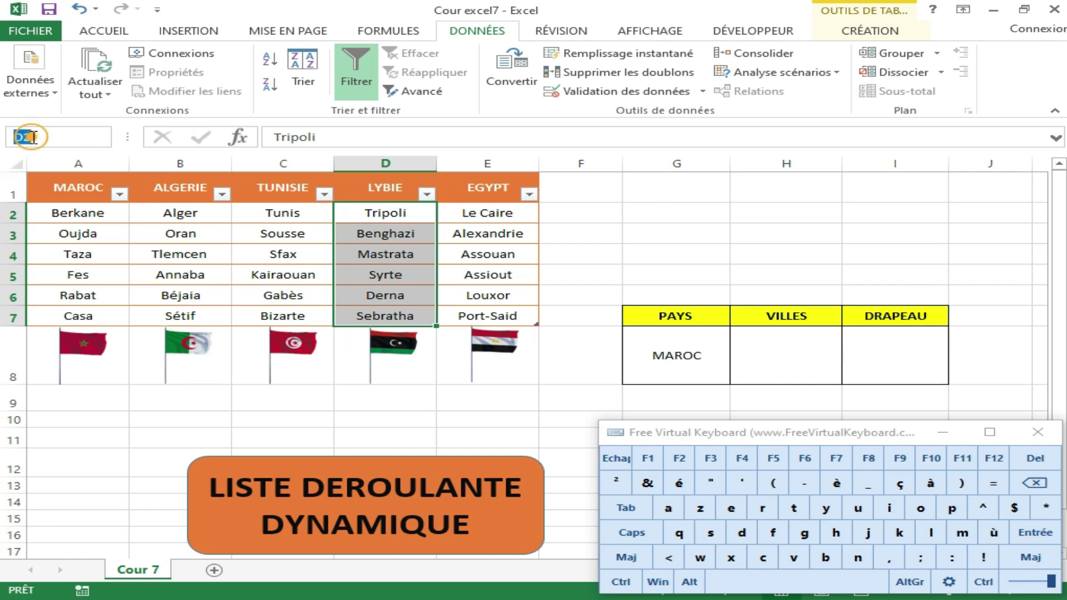
type("L")
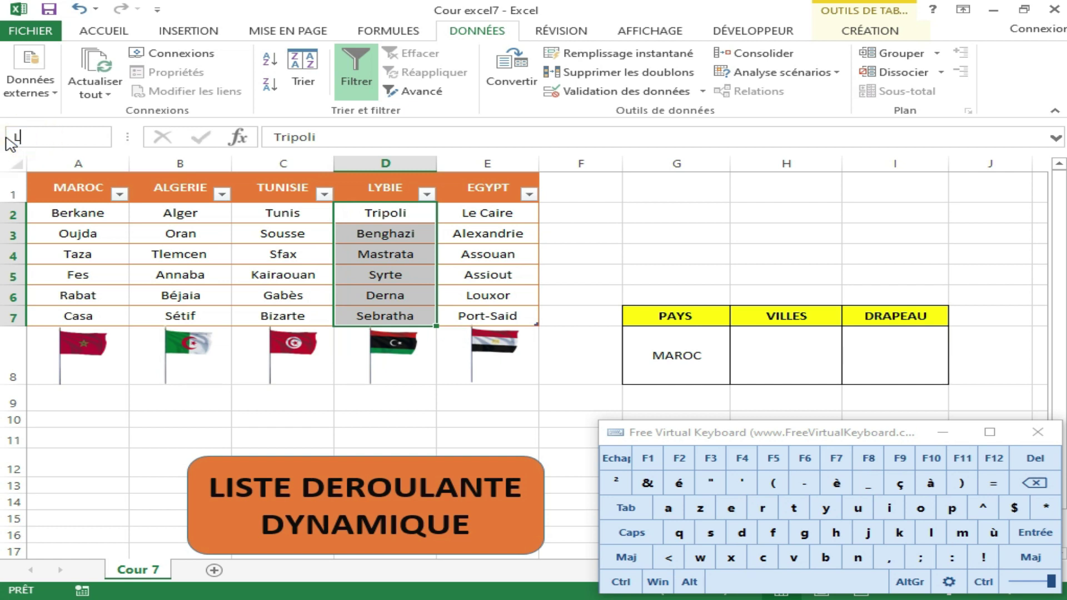
type("YBIE")
key("Return")
- Name the range of Egyptian cities E2:E7 as EGYPT and put the on-screen keyboard away
left_click_drag(459, 213, 453, 334)
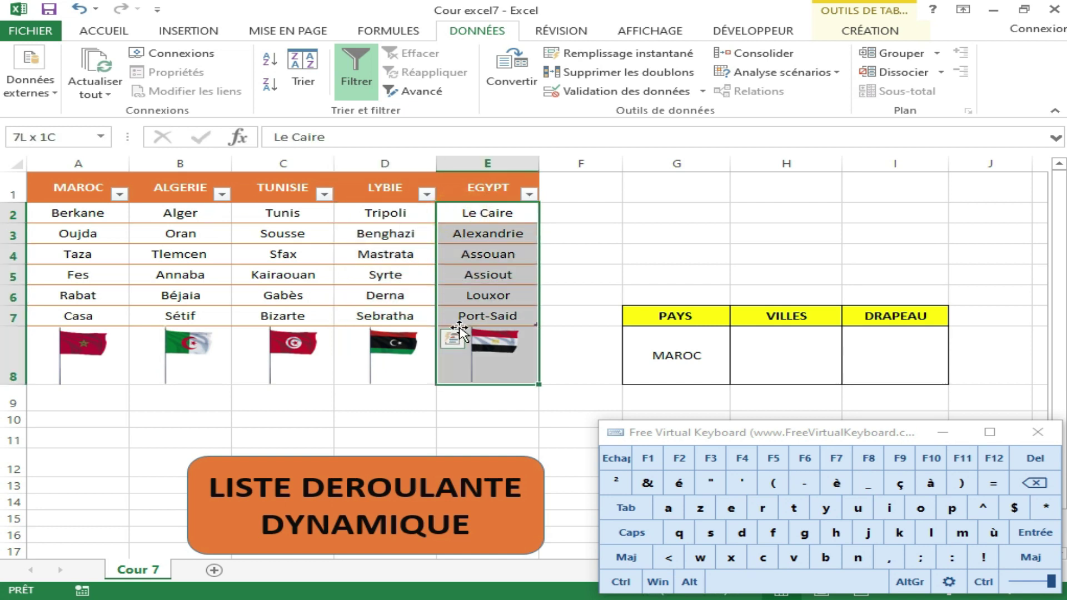
left_click(455, 255)
left_click_drag(459, 211, 463, 313)
left_click(30, 140)
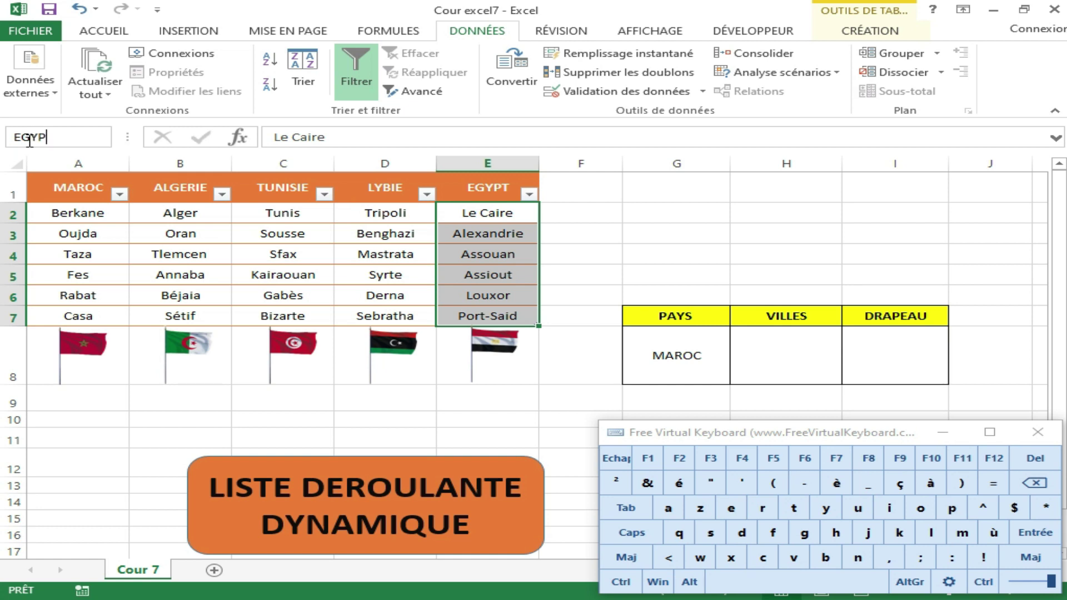
key("Return")
left_click(945, 434)
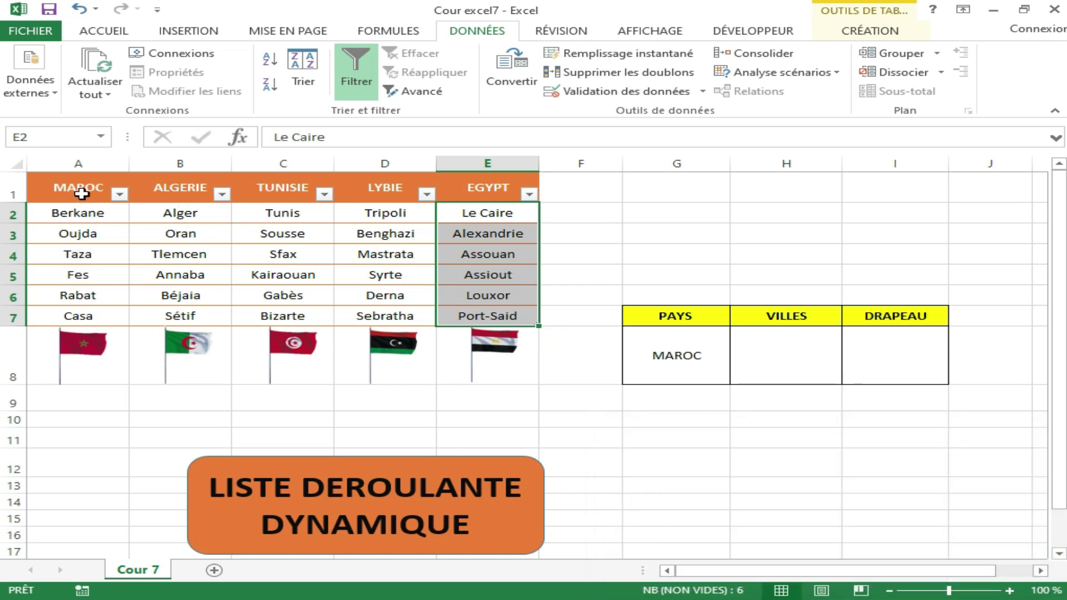
- Review the defined country names and their references in the Name Manager, and close it
left_click(388, 31)
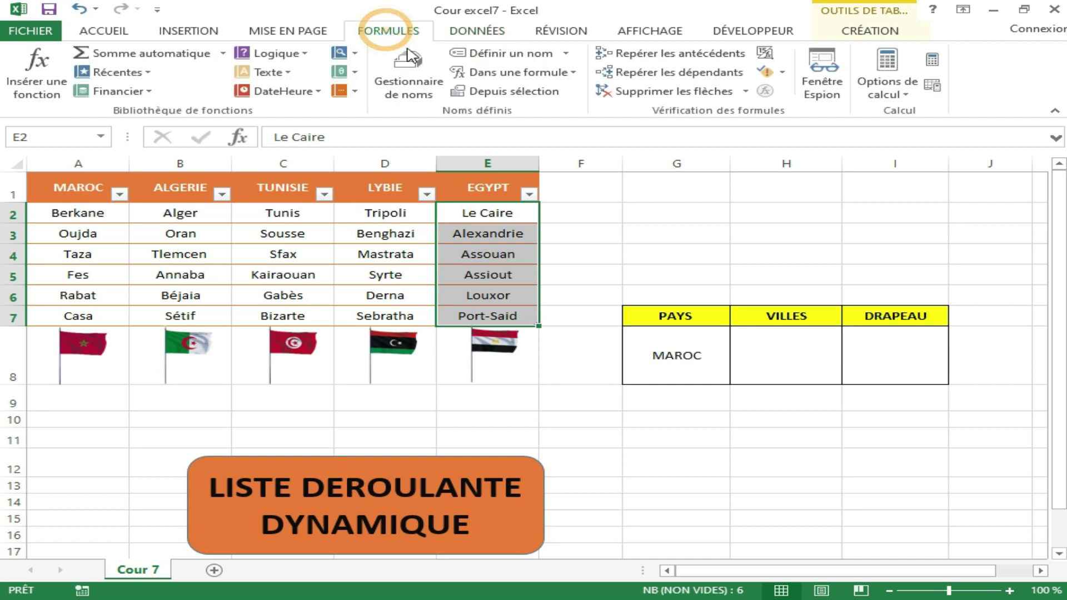
left_click(431, 80)
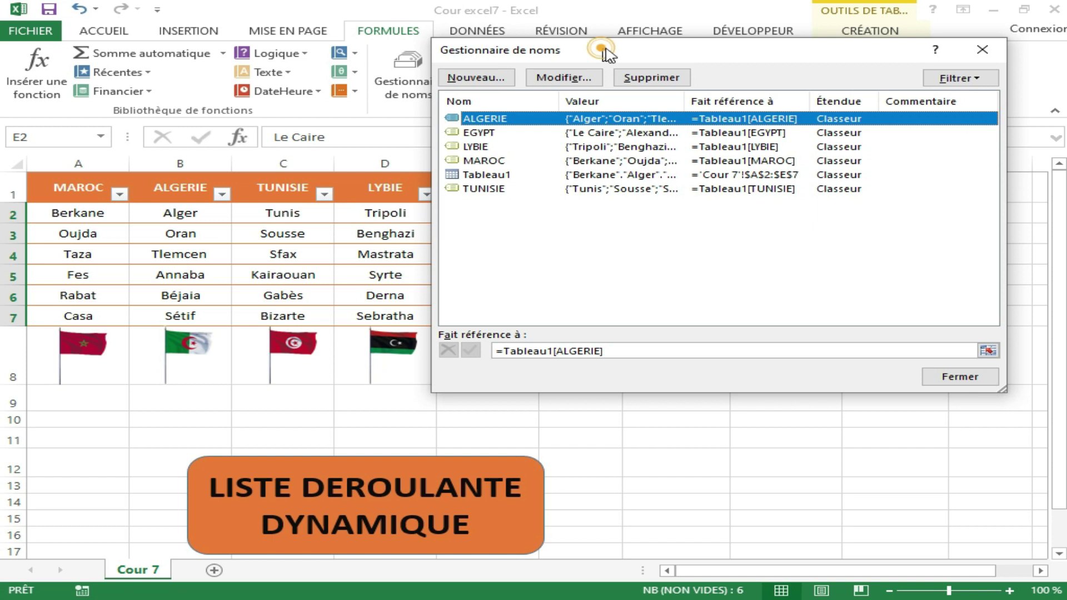
left_click_drag(603, 48, 644, 50)
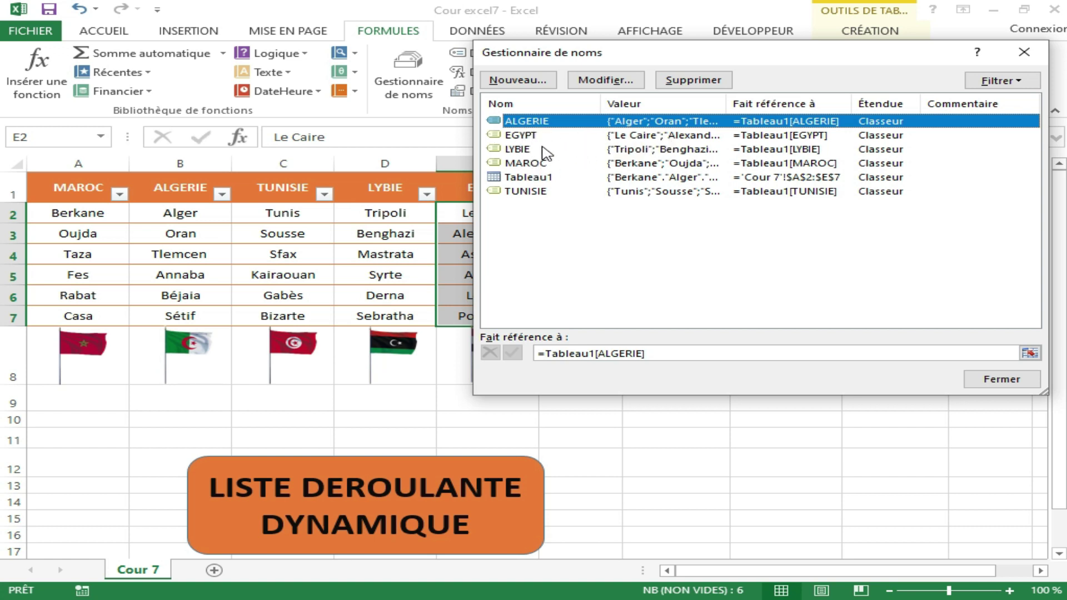
left_click(998, 378)
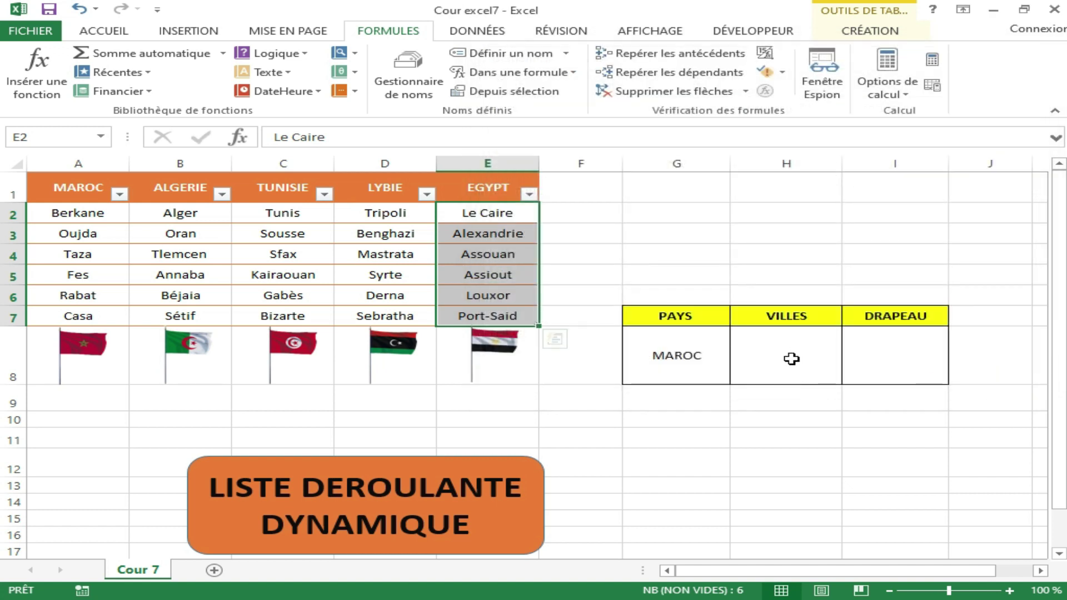
- Start a data validation rule on the VILLES cell H8 that allows a list (Liste)
left_click(792, 359)
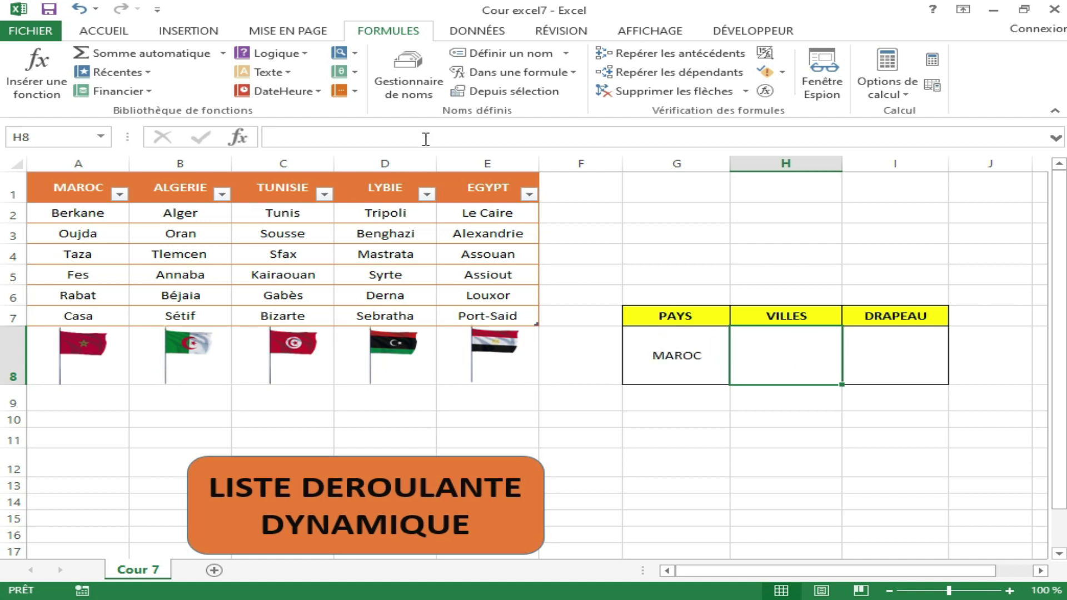
left_click(485, 32)
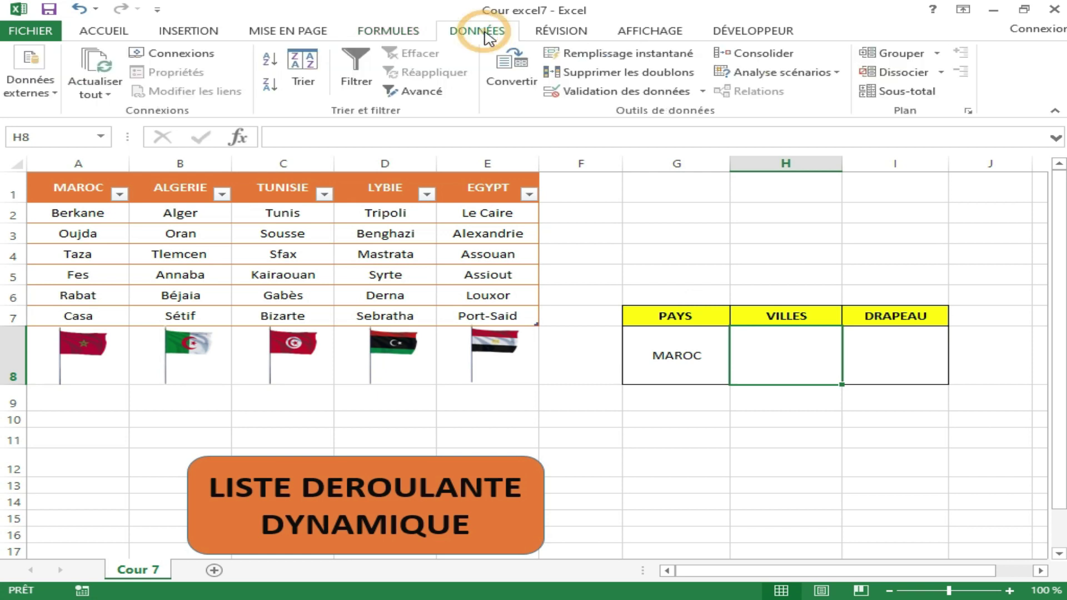
left_click(591, 90)
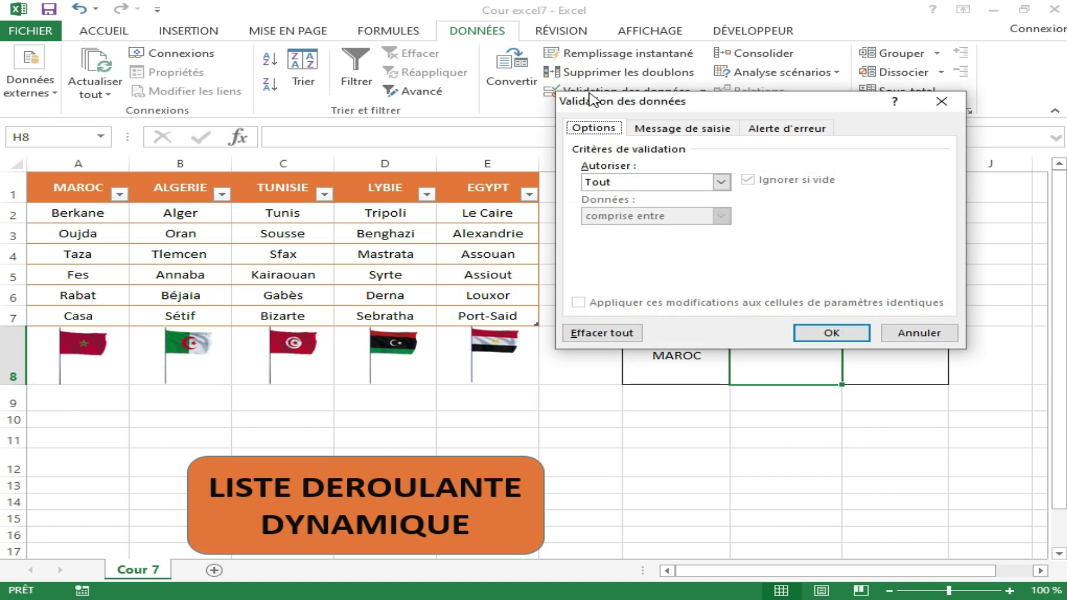
left_click(721, 182)
left_click(634, 231)
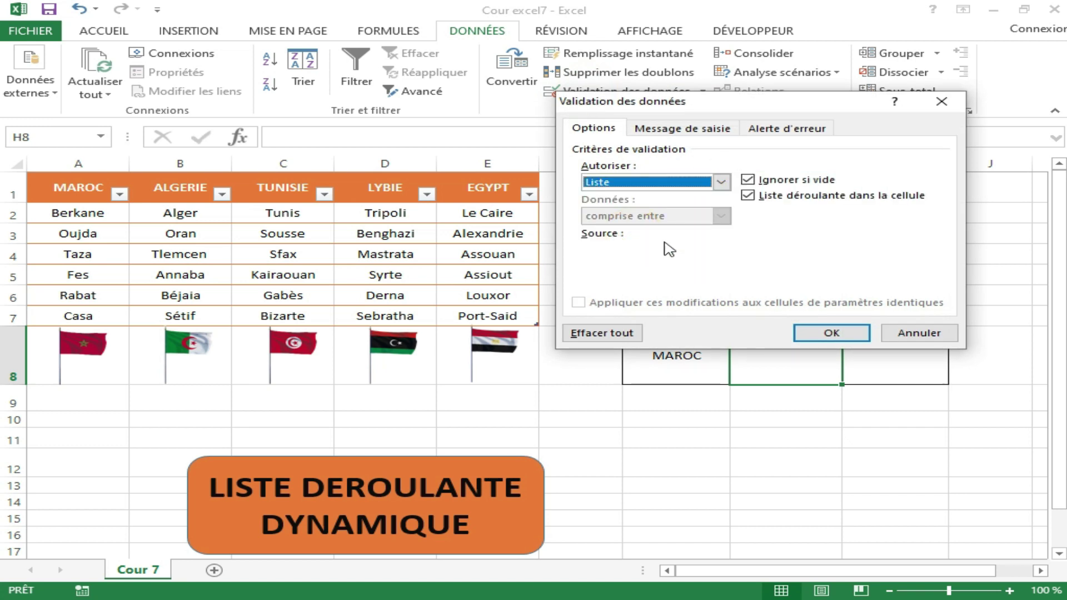
left_click(705, 250)
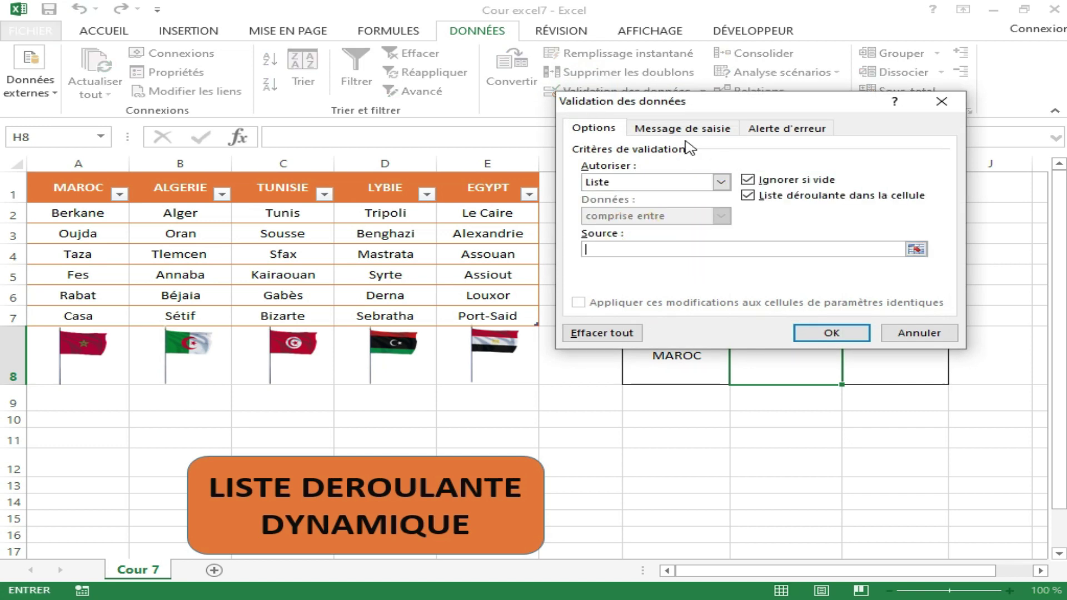
- Set the validation source for H8 to =indirect($G$8) and apply the rule
left_click_drag(716, 103, 712, 53)
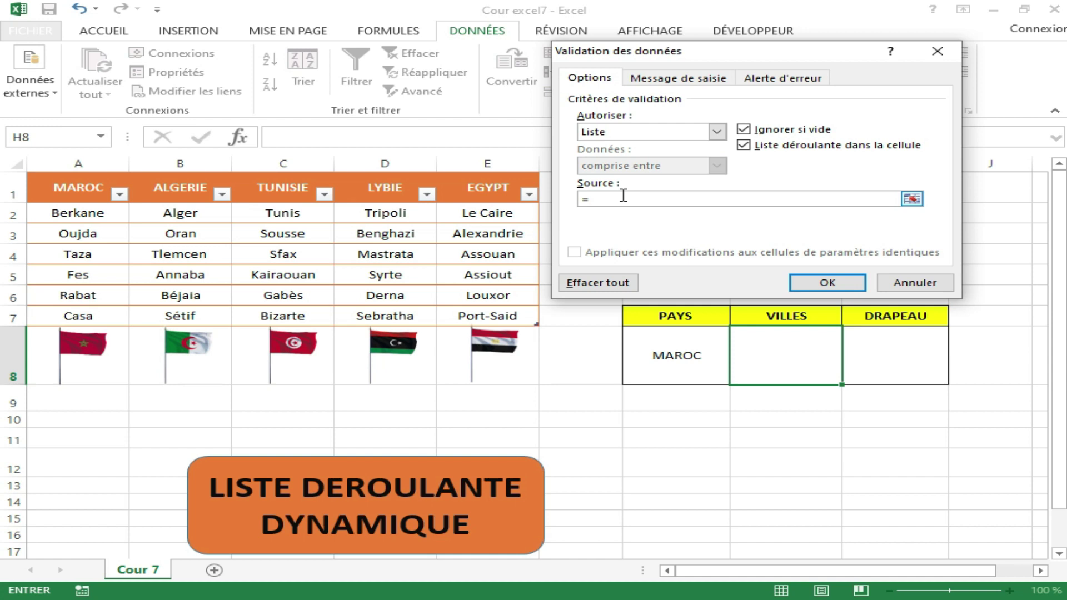
left_click(666, 599)
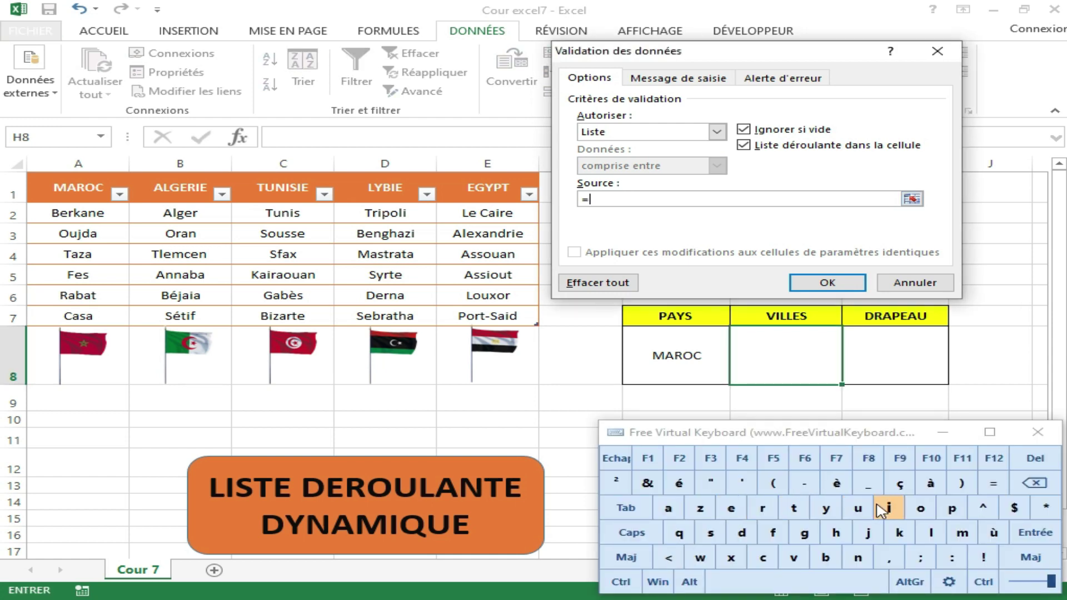
left_click(870, 560)
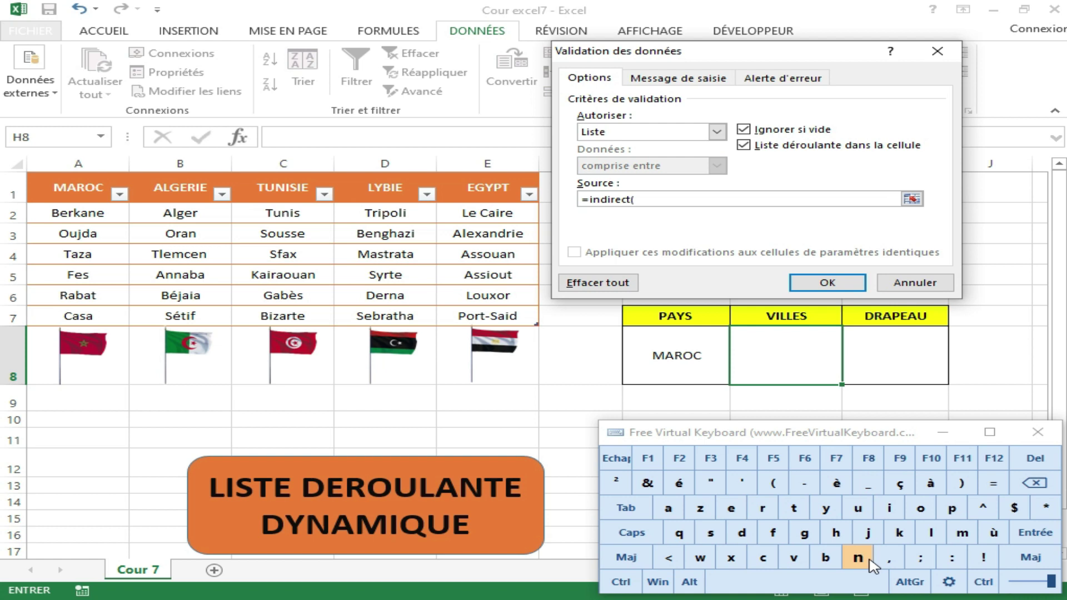
left_click(670, 356)
type(")")
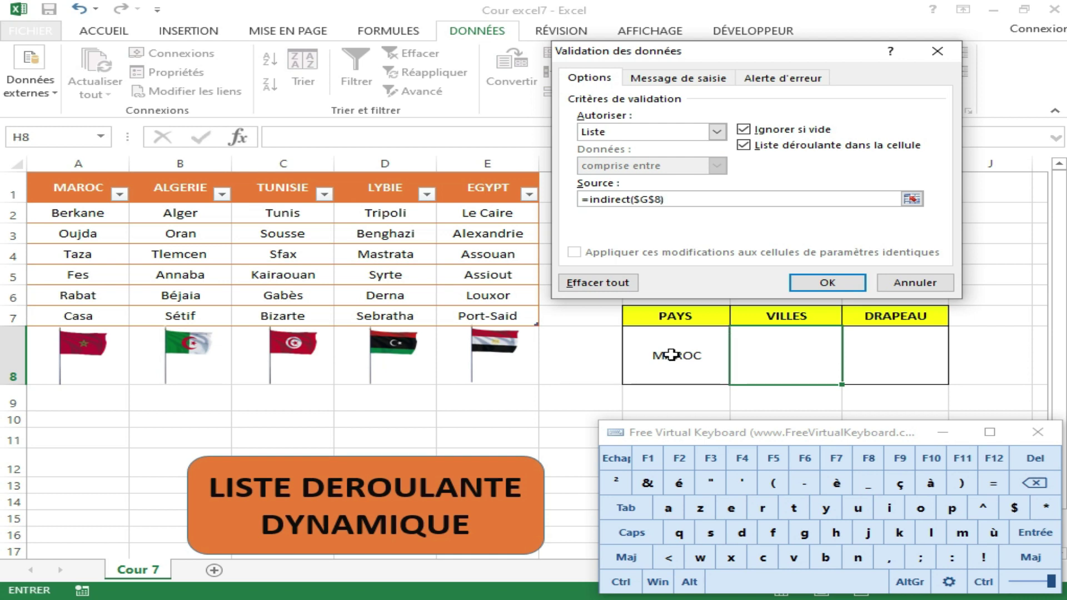
key("Return")
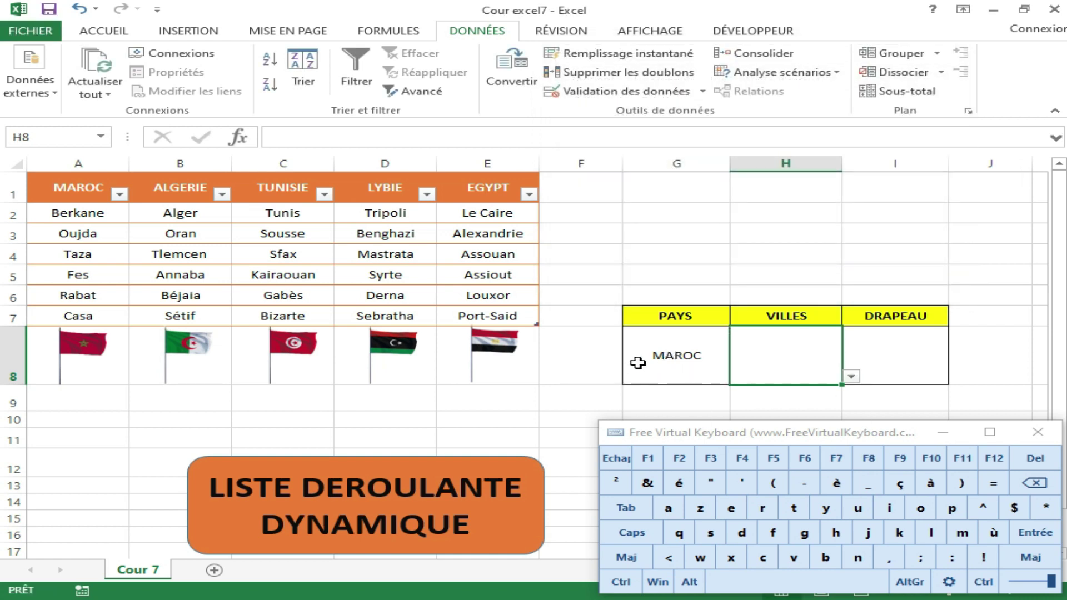
left_click(943, 433)
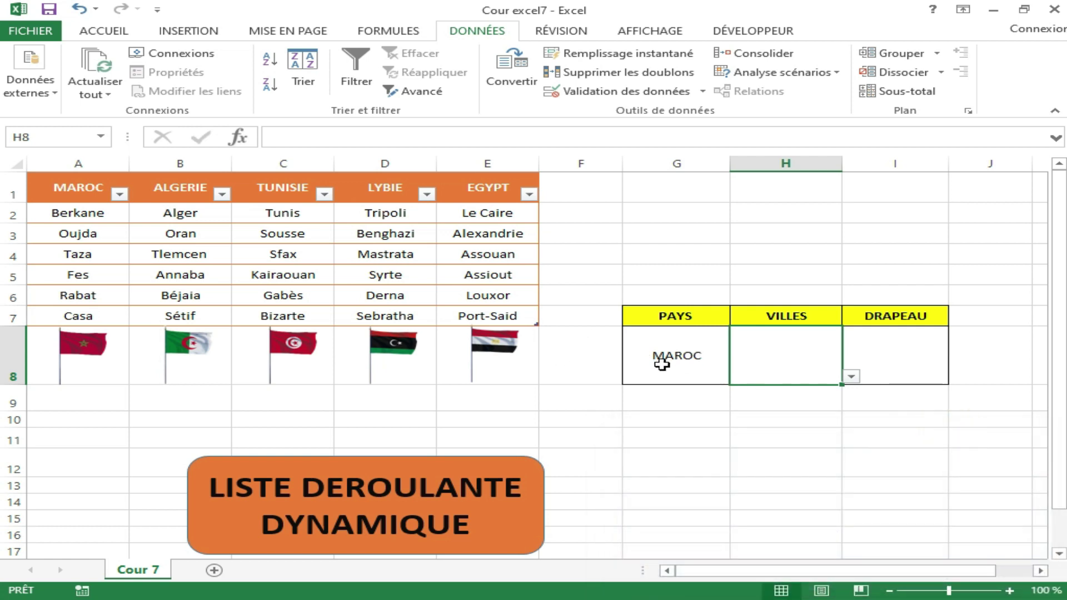
- Test the dependent list in H8 by picking Oujda for MAROC, and Alger after switching G8 to ALGERIE
left_click(850, 378)
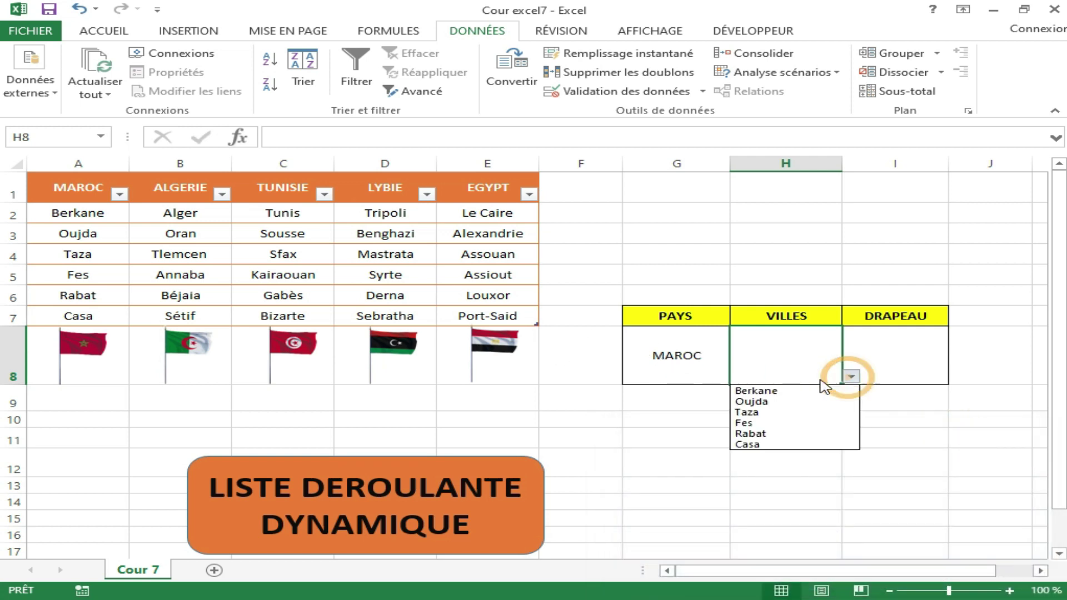
left_click(776, 409)
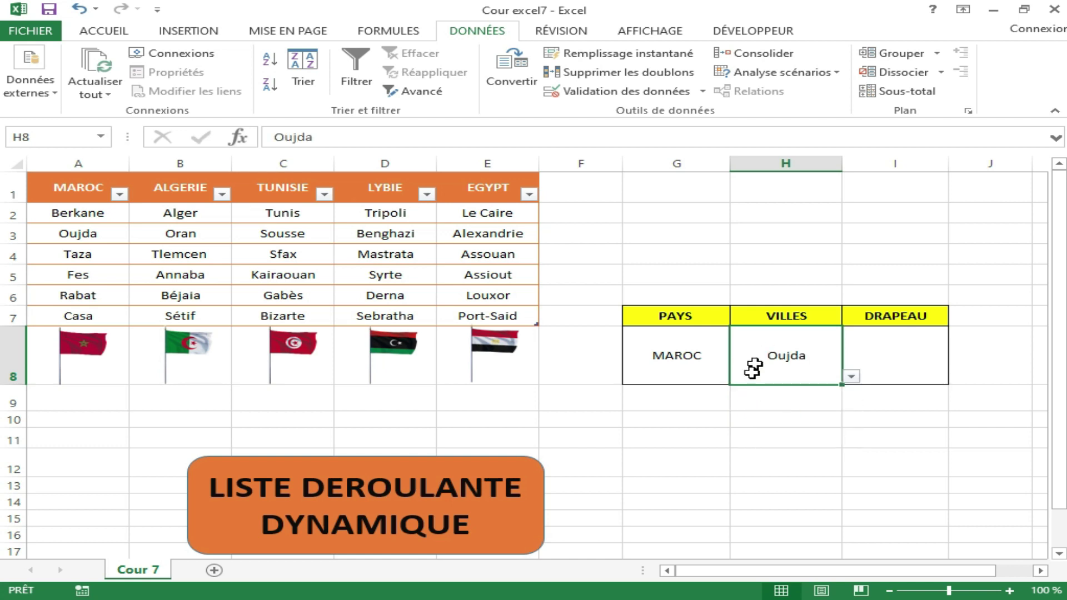
left_click(686, 368)
left_click(740, 377)
left_click(685, 402)
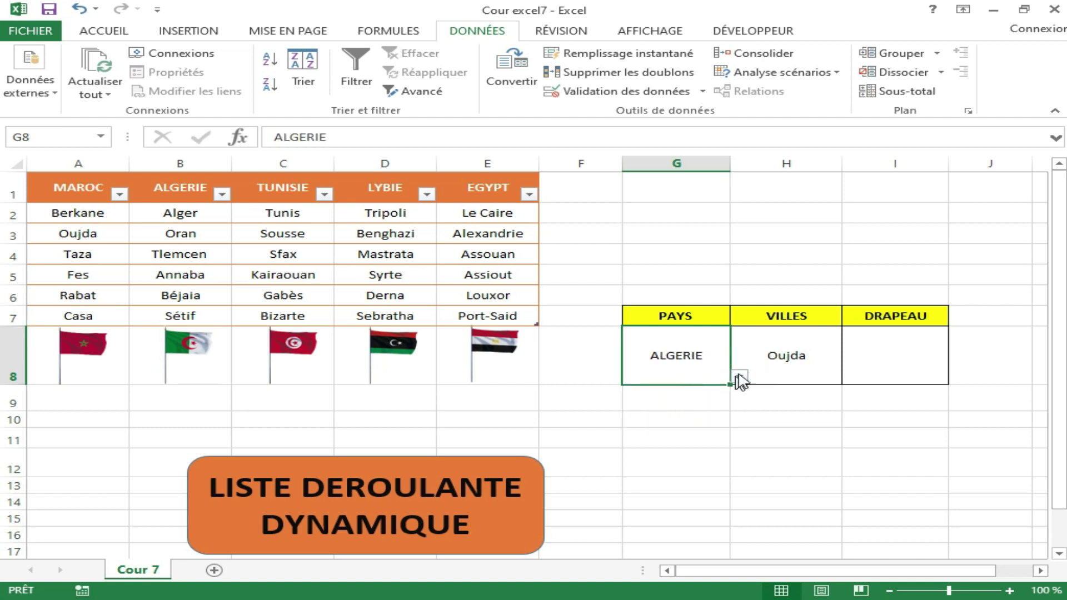
left_click(788, 357)
left_click(850, 376)
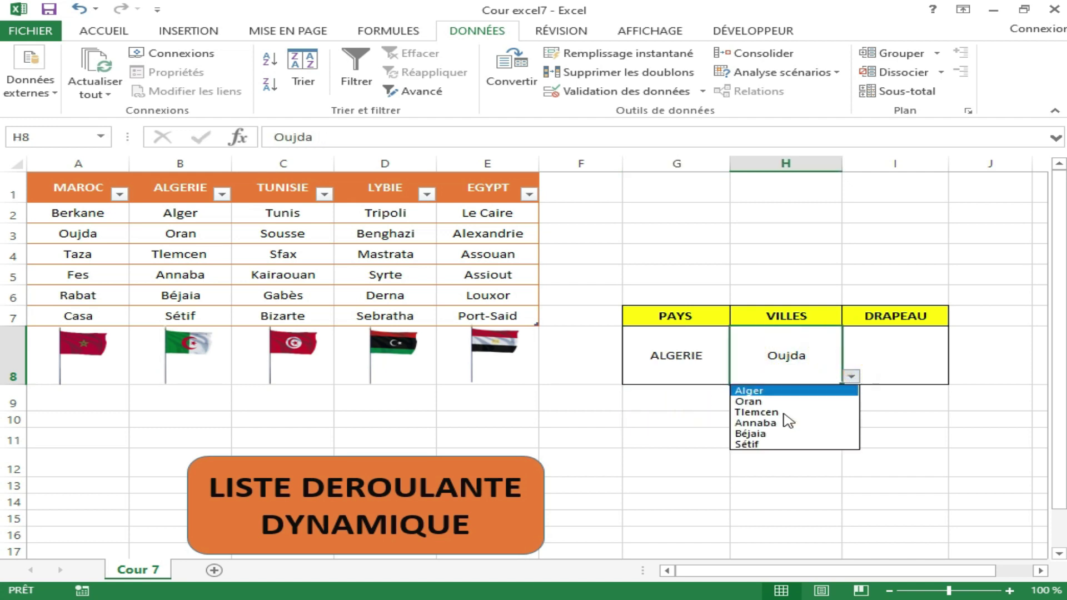
left_click(778, 392)
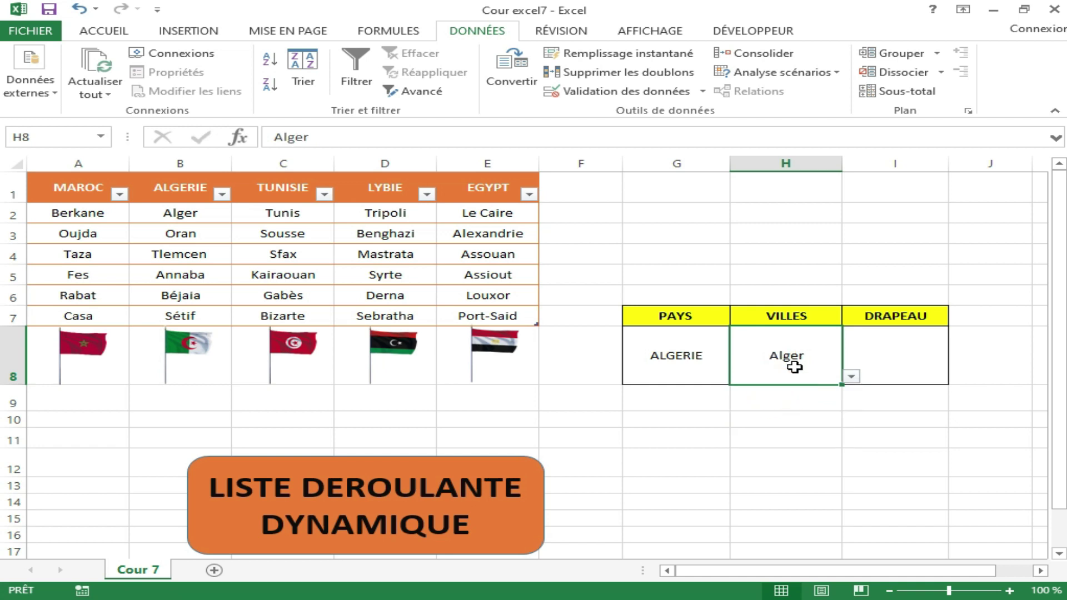
left_click(851, 376)
- Test the lists with Egypt by selecting EGYPT in G8 and Assouan in H8
left_click(699, 358)
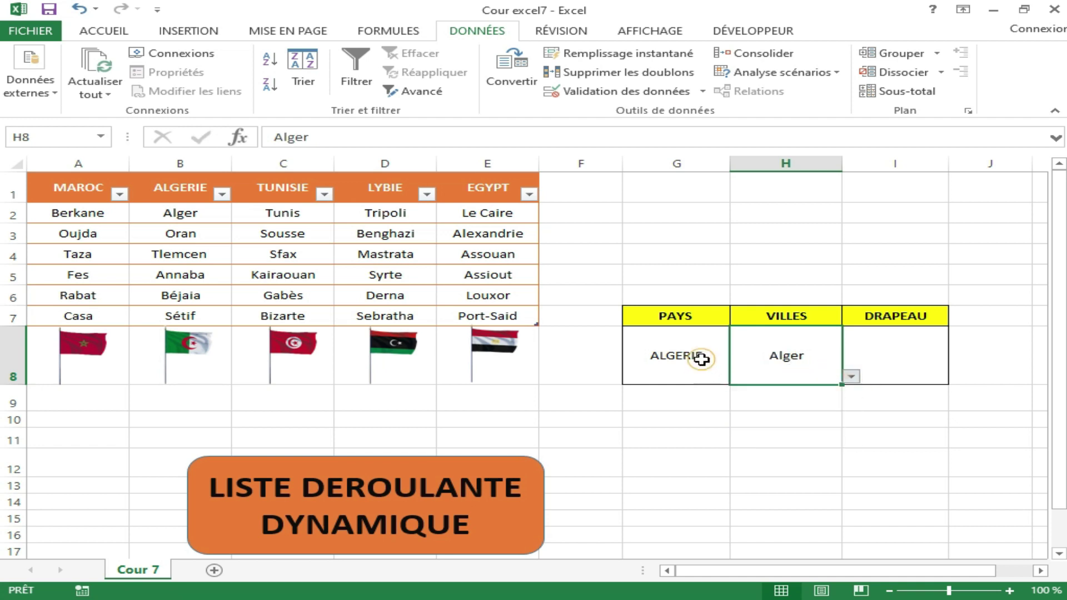
left_click(698, 358)
left_click(739, 377)
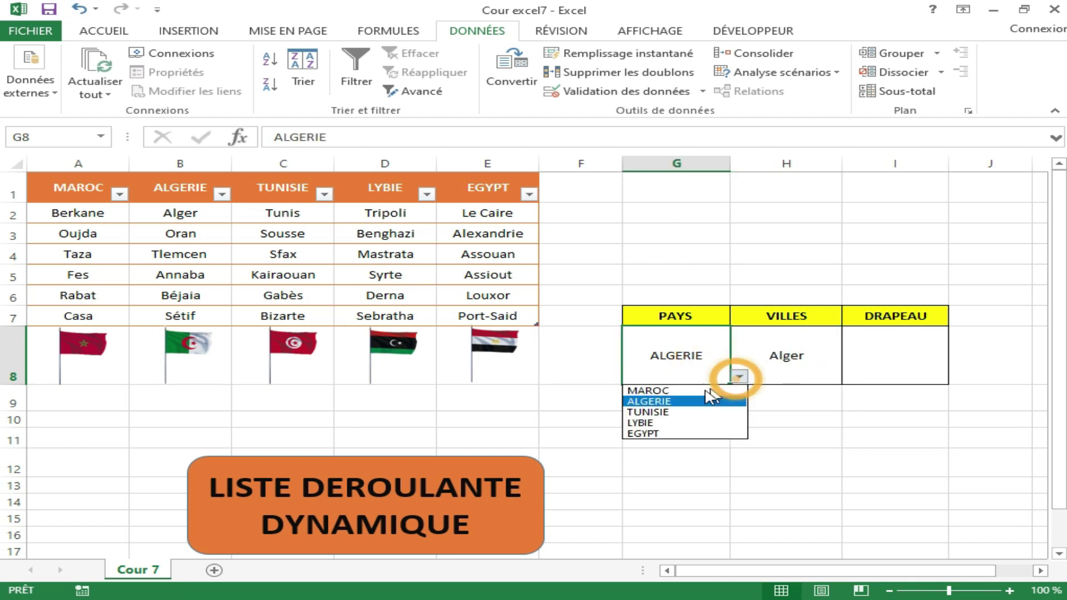
left_click(685, 433)
left_click(772, 369)
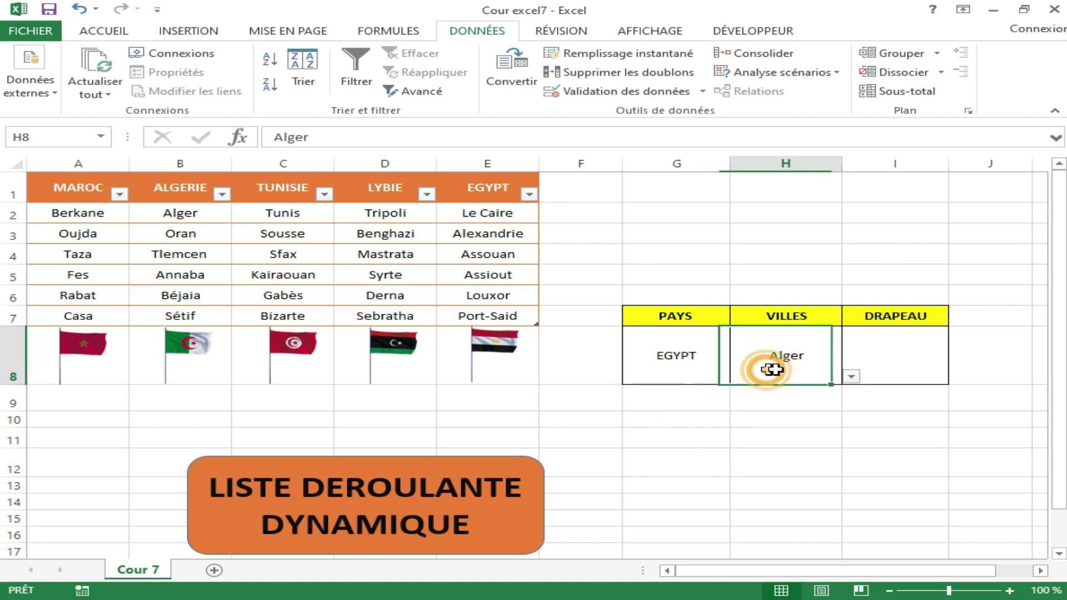
left_click(851, 377)
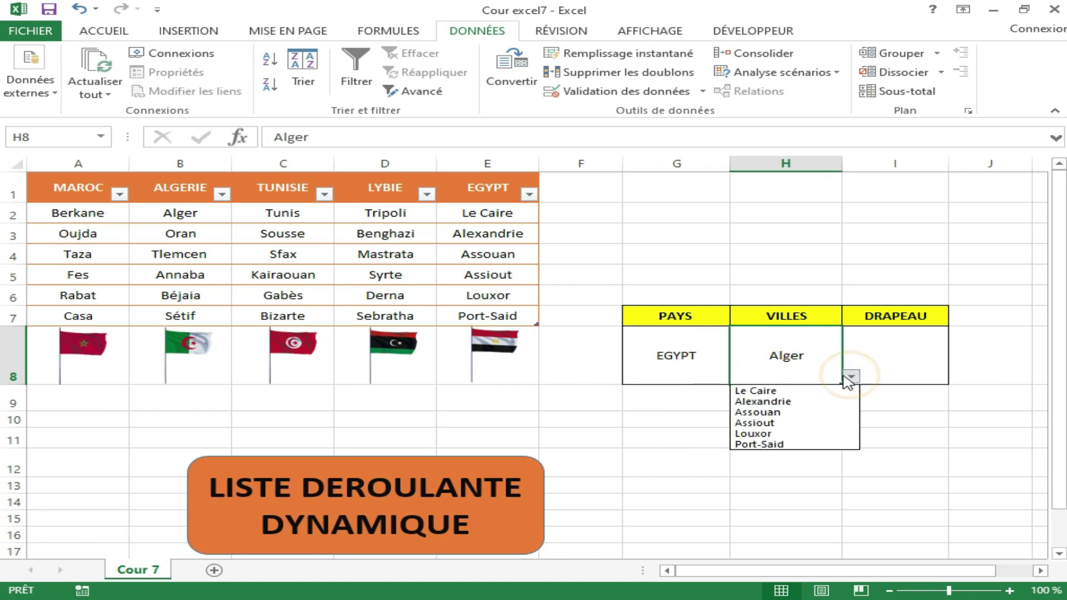
left_click(789, 412)
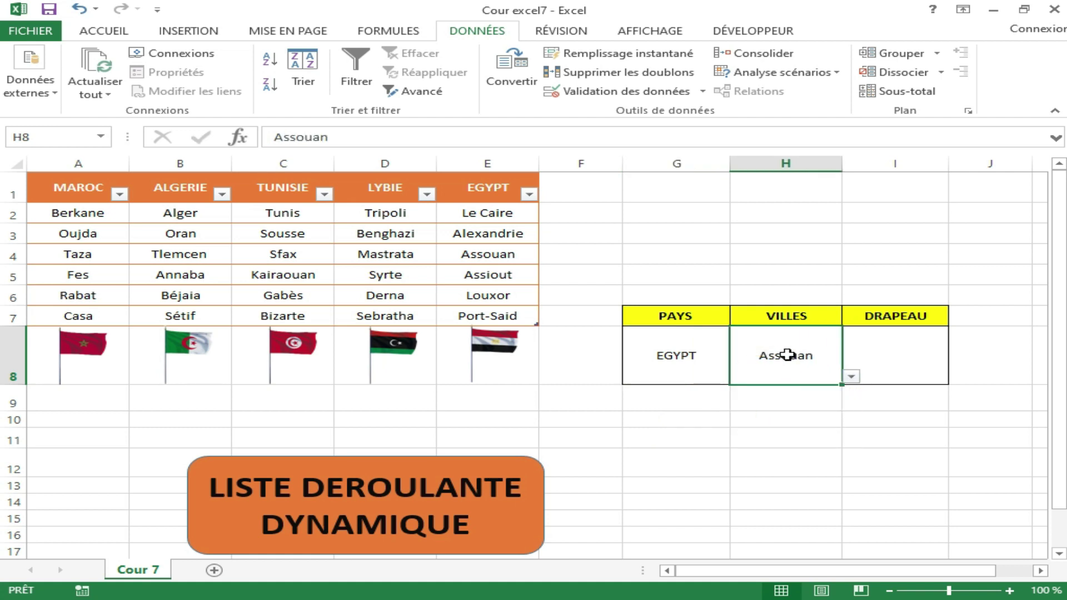
- Test the dependent lists with Morocco by selecting MAROC in G8 and Berkane in H8
left_click(692, 371)
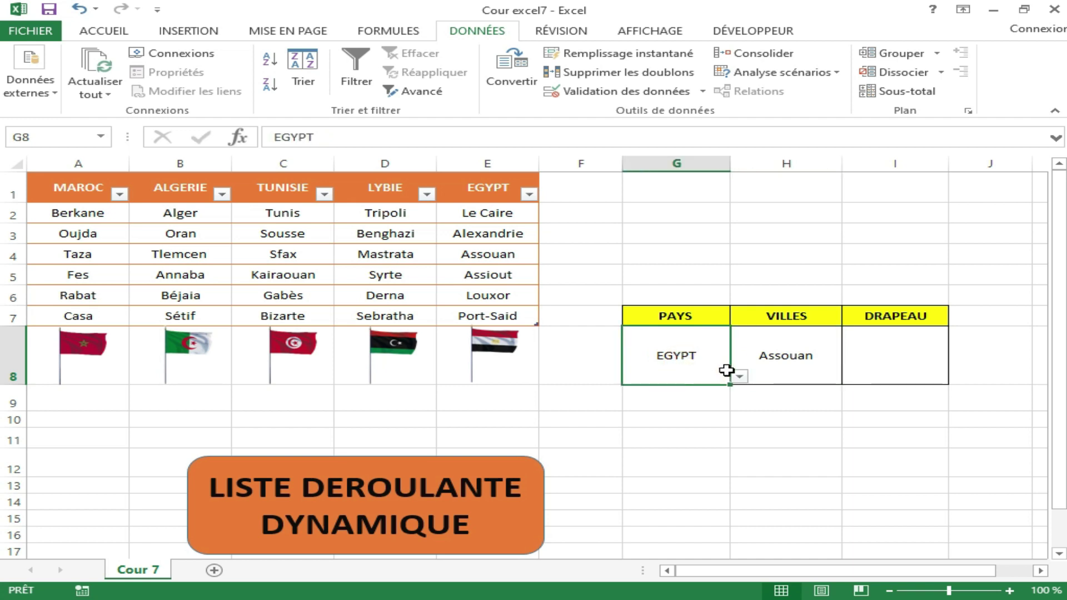
left_click(735, 378)
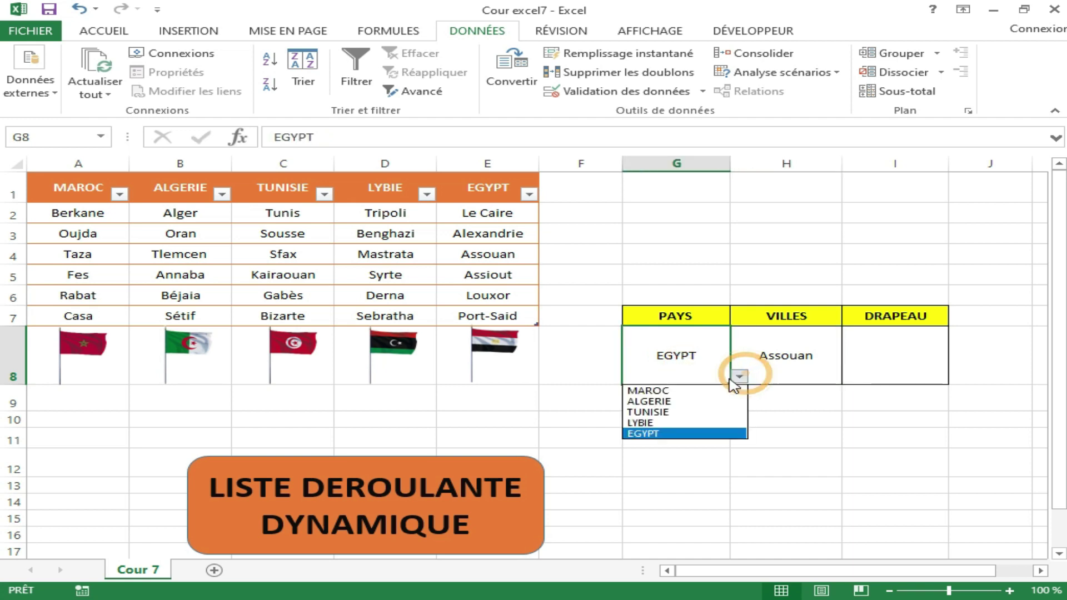
left_click(691, 390)
left_click(767, 369)
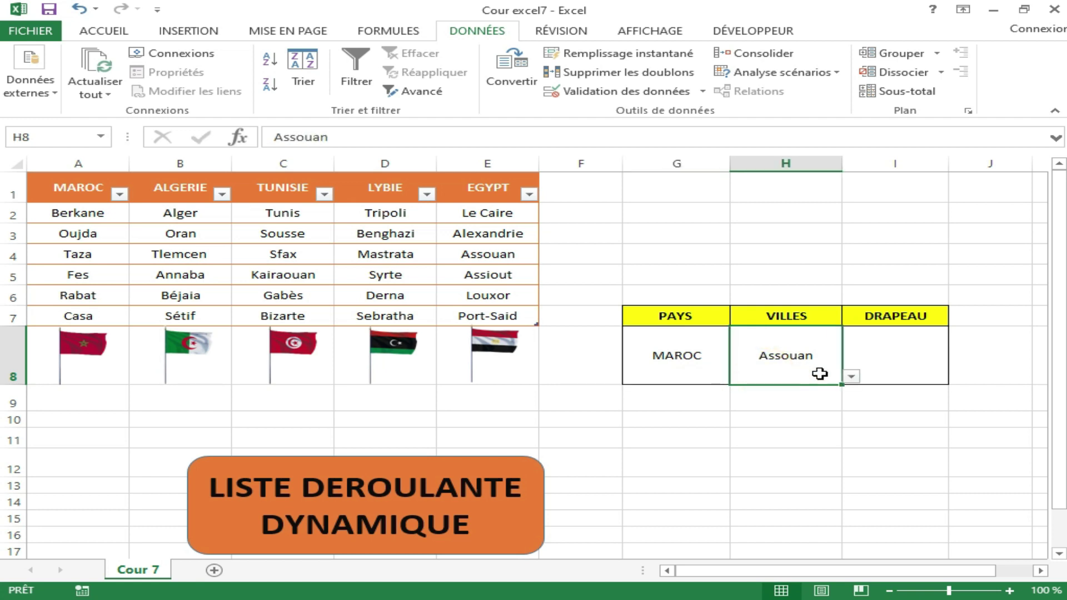
left_click(850, 378)
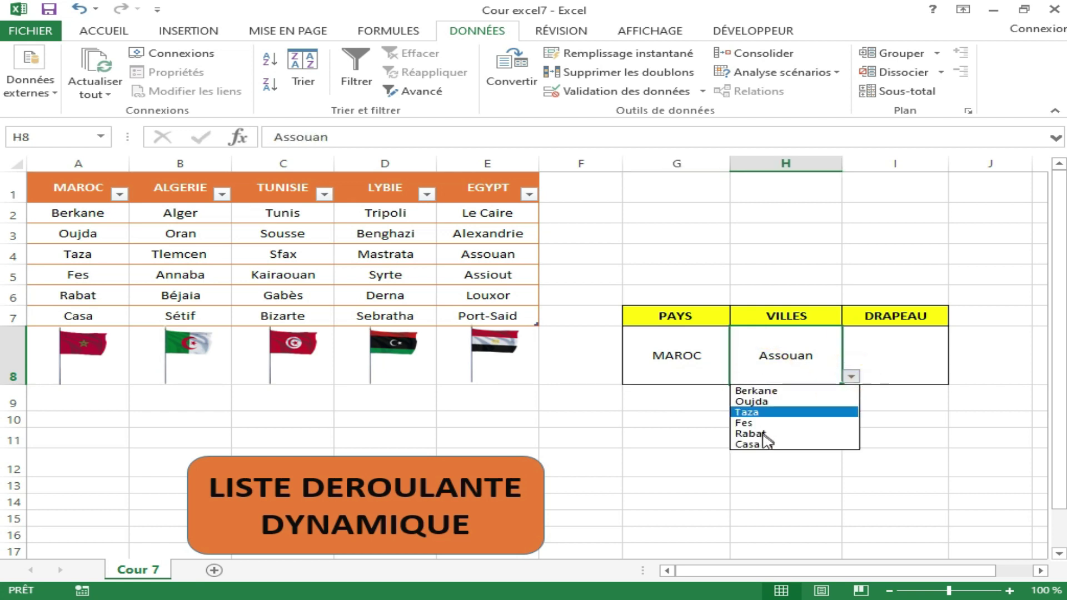
left_click(772, 392)
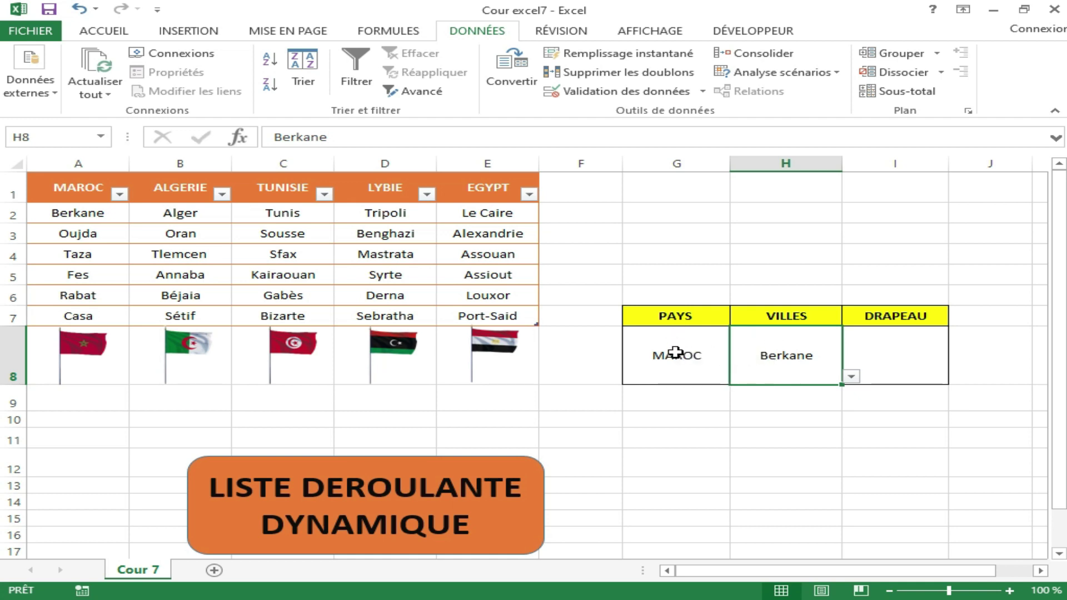
- Begin a formula in A9, under the Moroccan flag, that returns the flag cell's address: =CELLULE("adresse";A8
left_click(903, 354)
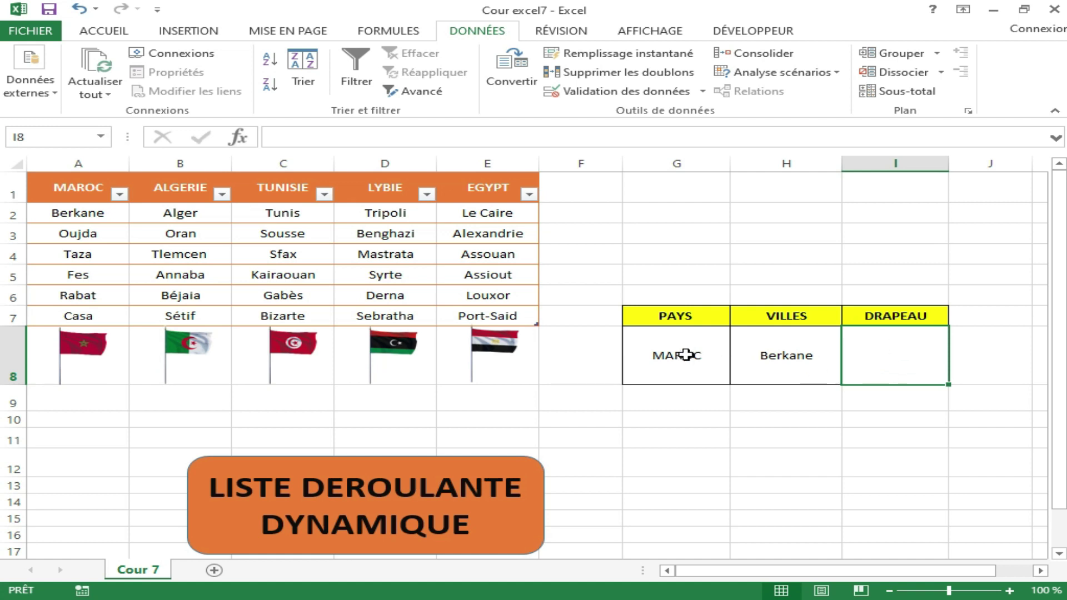
left_click(669, 402)
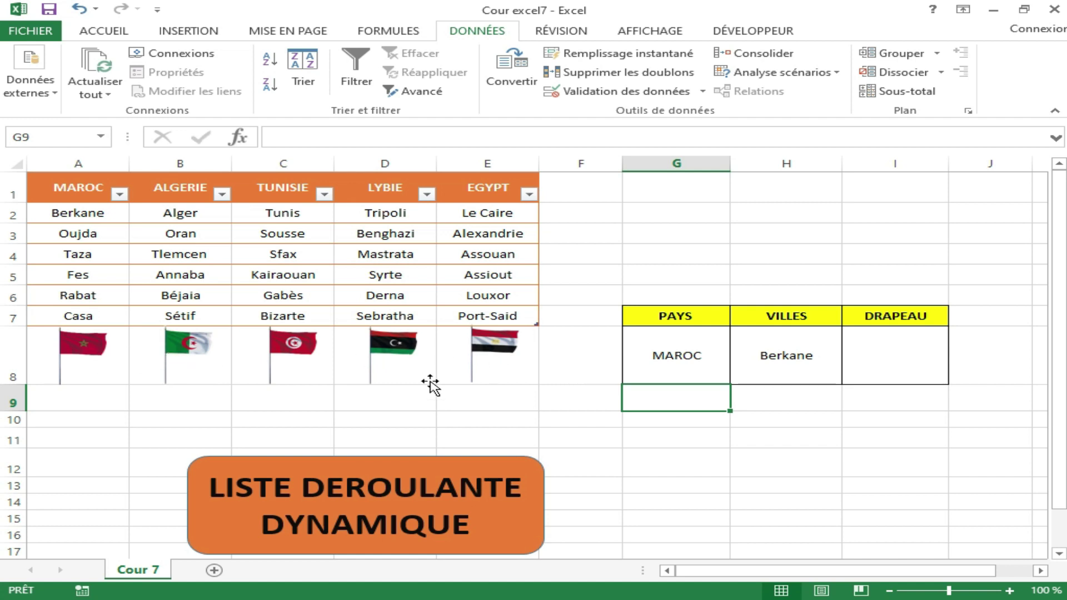
left_click(58, 399)
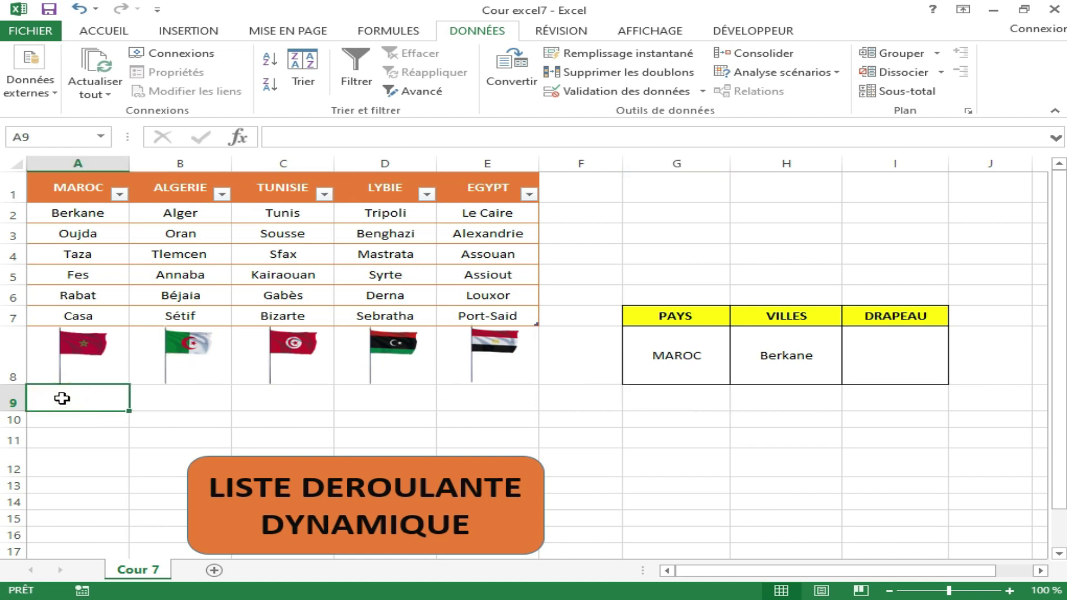
type("=")
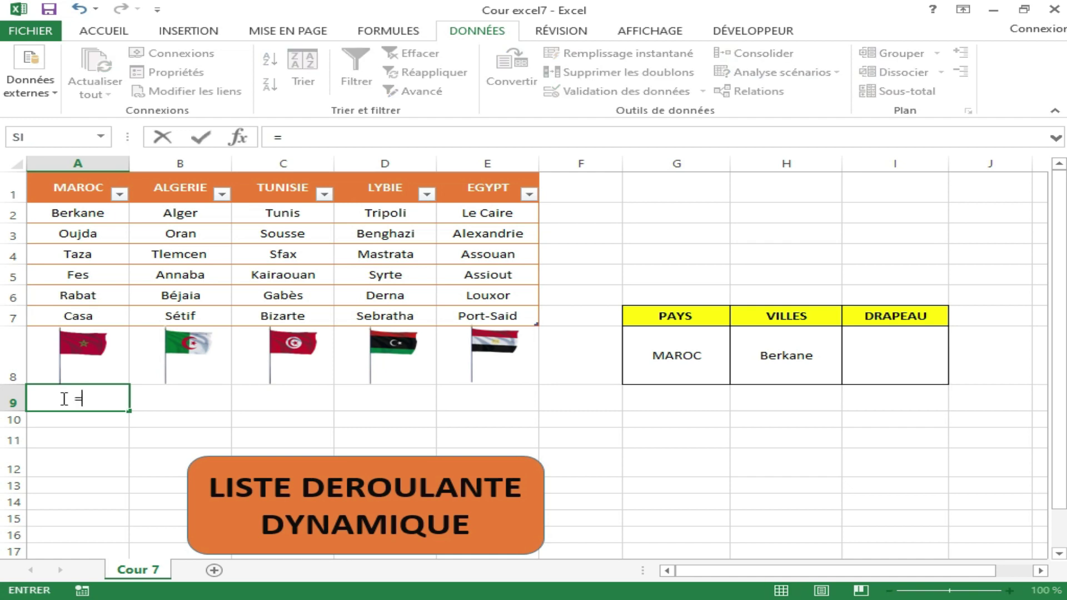
type("cel")
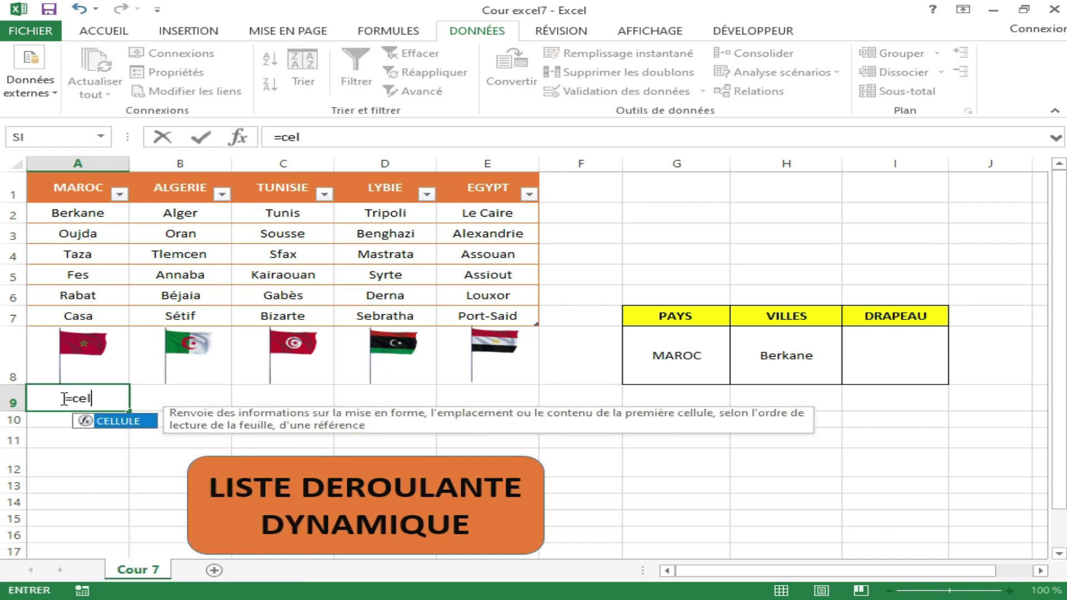
double_click(118, 423)
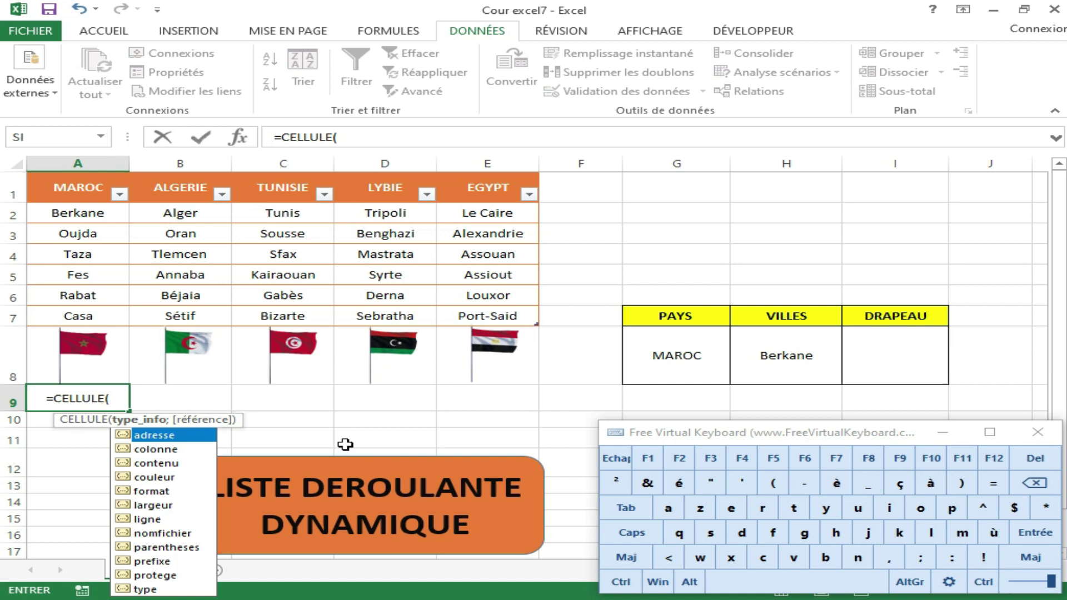
double_click(165, 438)
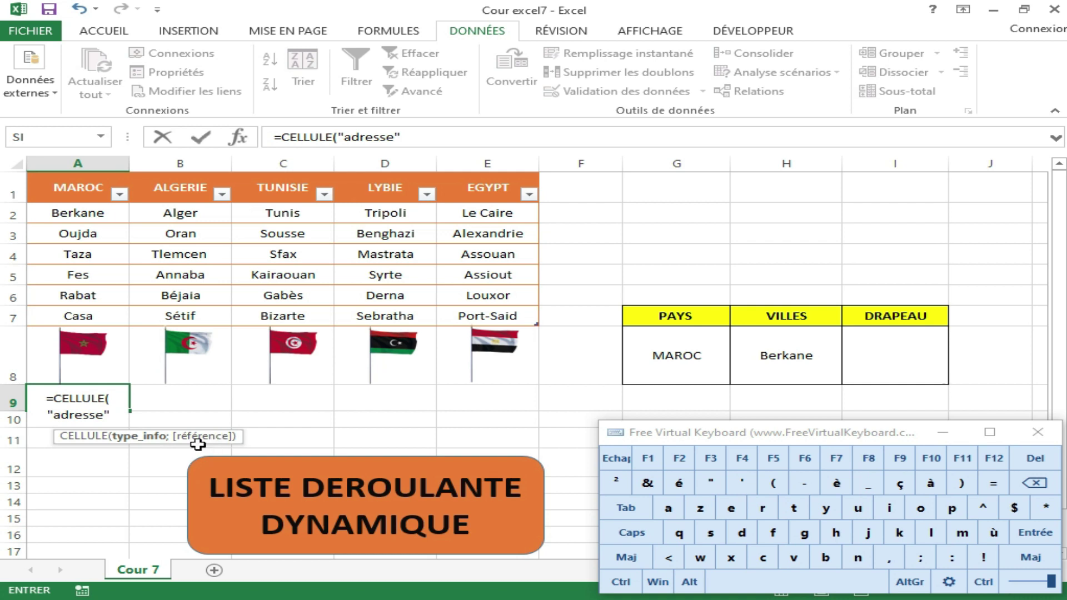
left_click(920, 559)
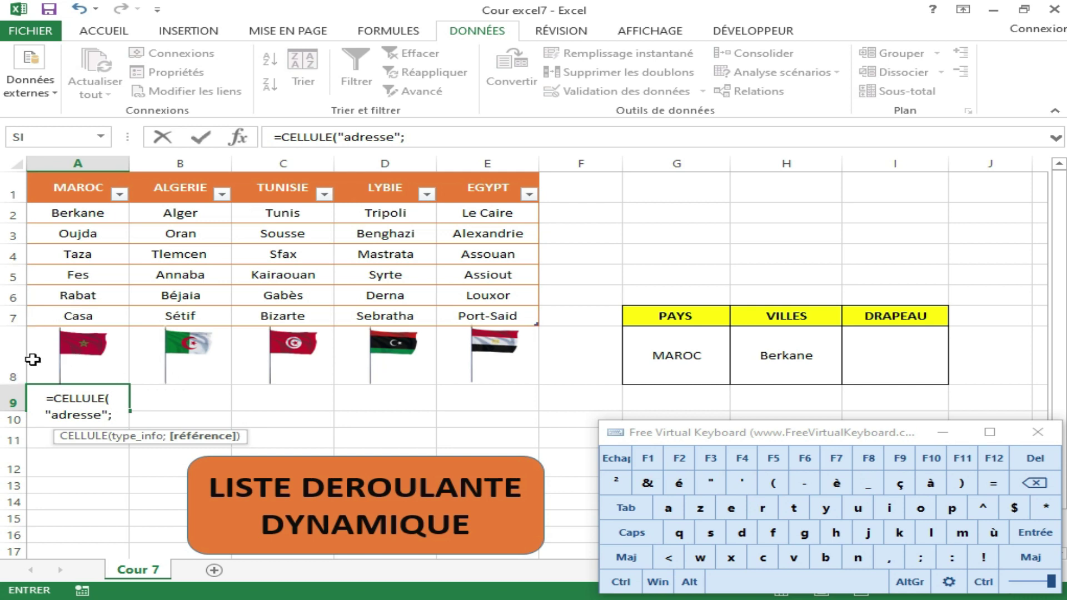
left_click(34, 330)
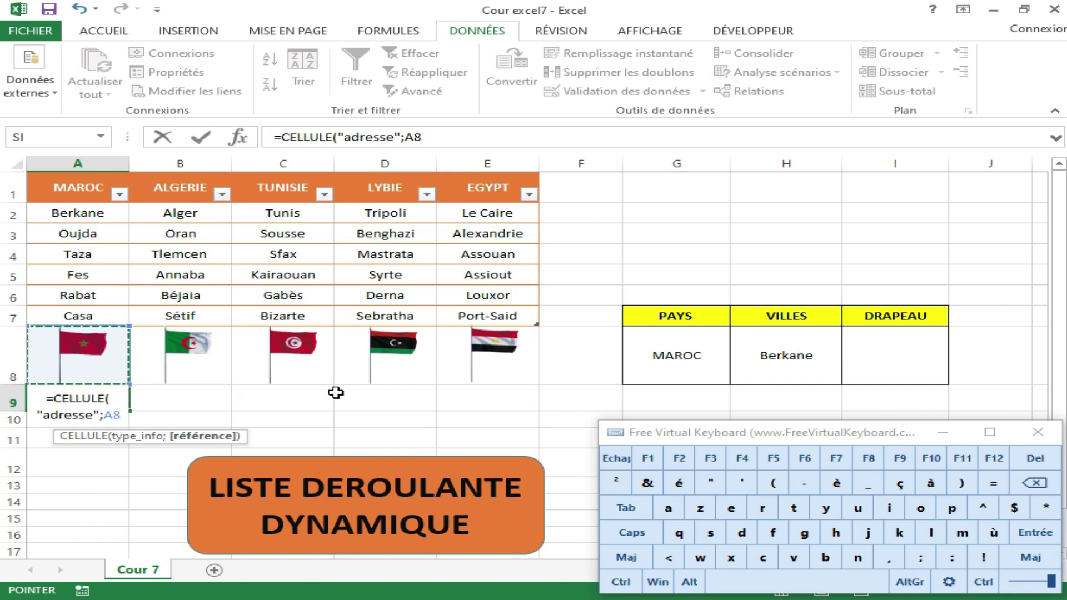
- Lock only the row of the flag cell reference as A$8 and validate the A9 formula
left_click(111, 415)
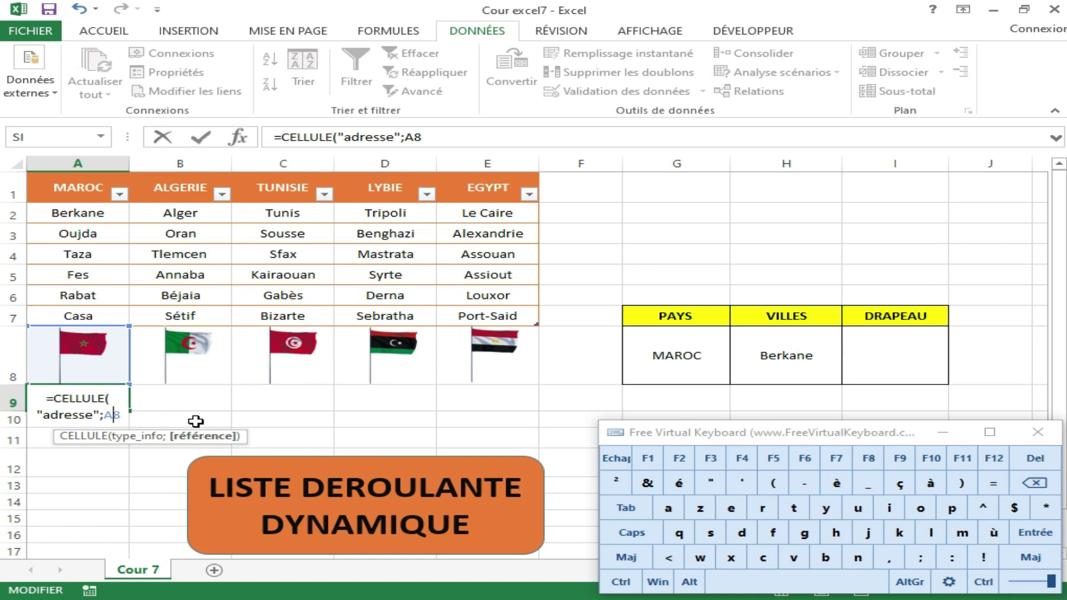
key("F4")
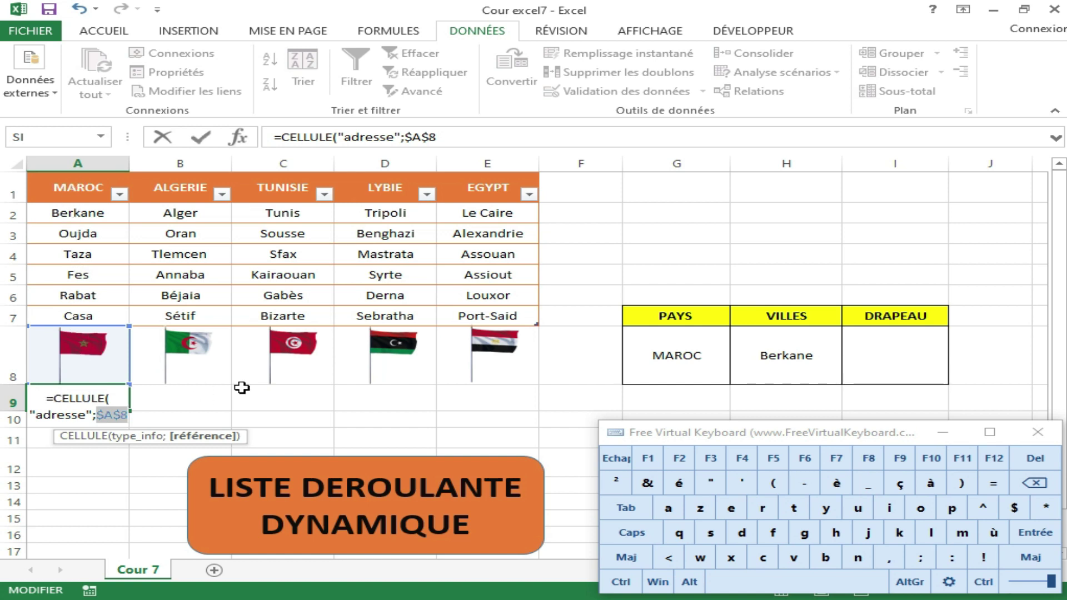
key("F4")
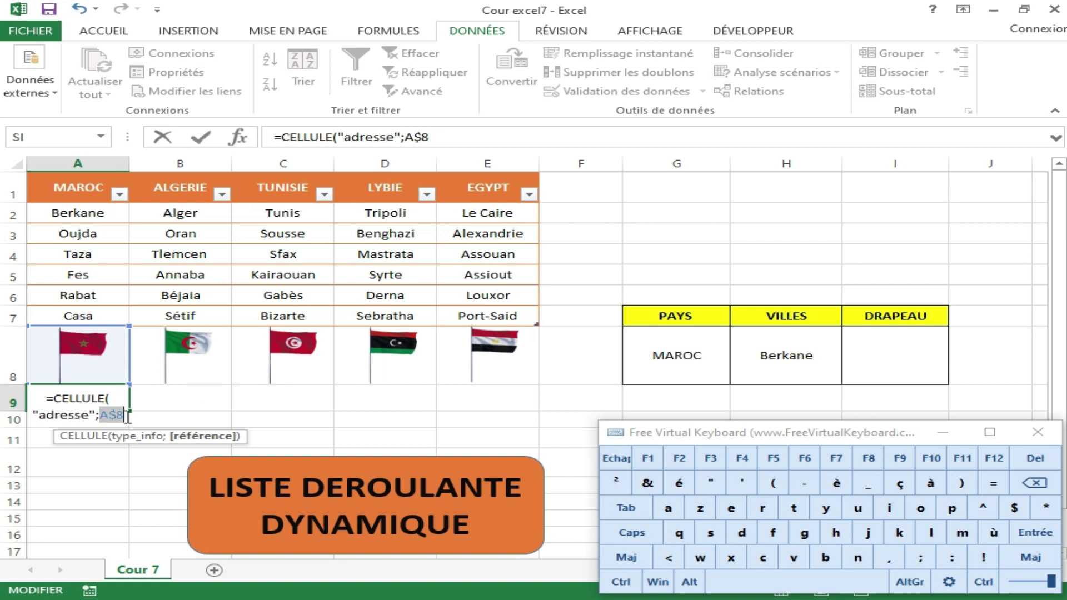
key("Return")
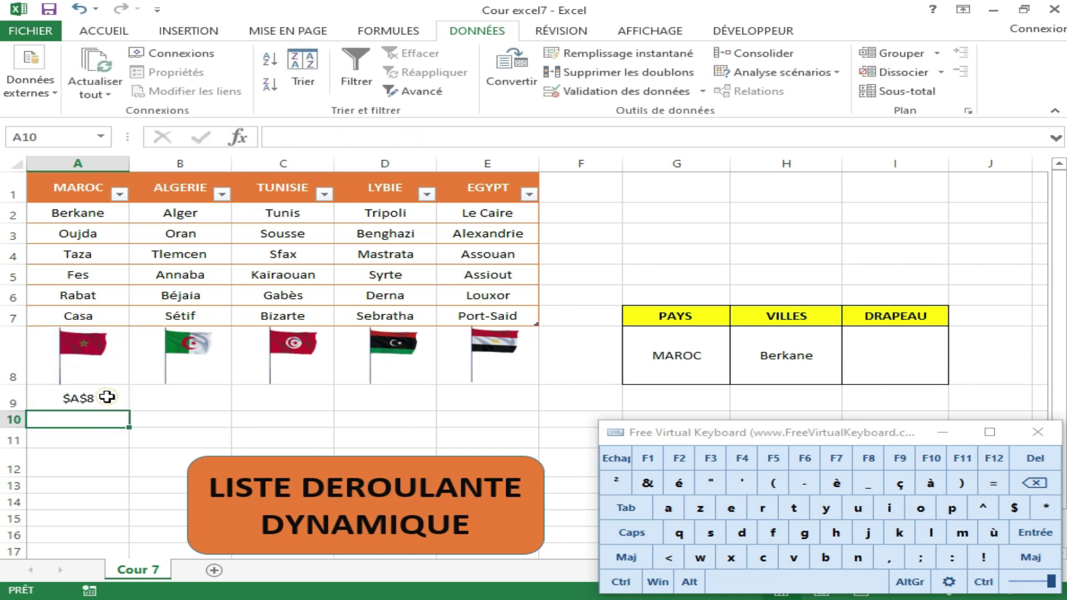
- Copy the A9 address formula across to E9 and check the copied formulas under each flag
left_click(61, 395)
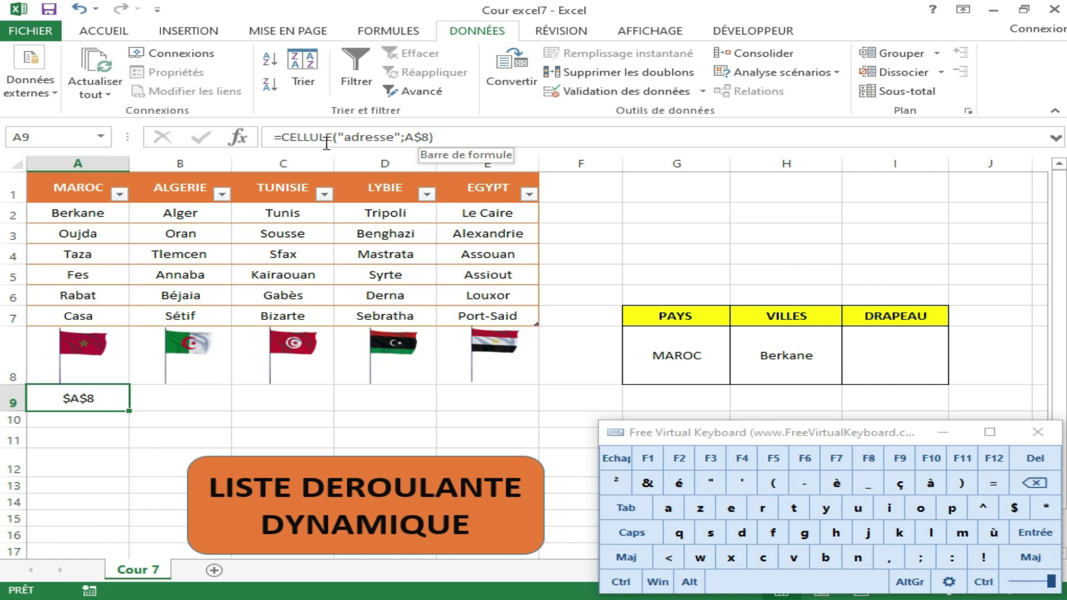
left_click_drag(130, 412, 516, 401)
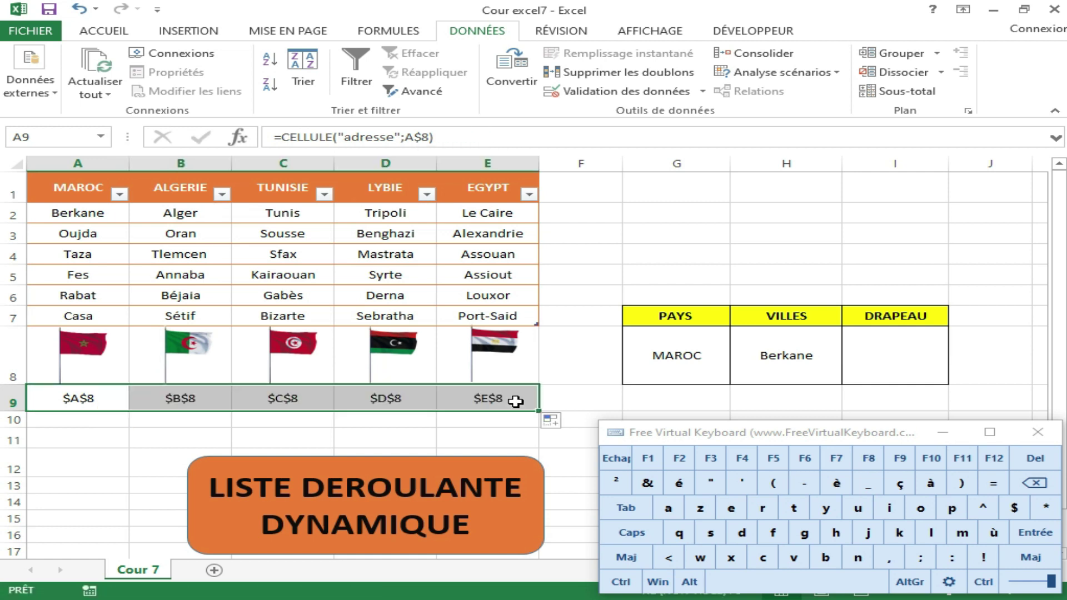
left_click(109, 404)
left_click(178, 401)
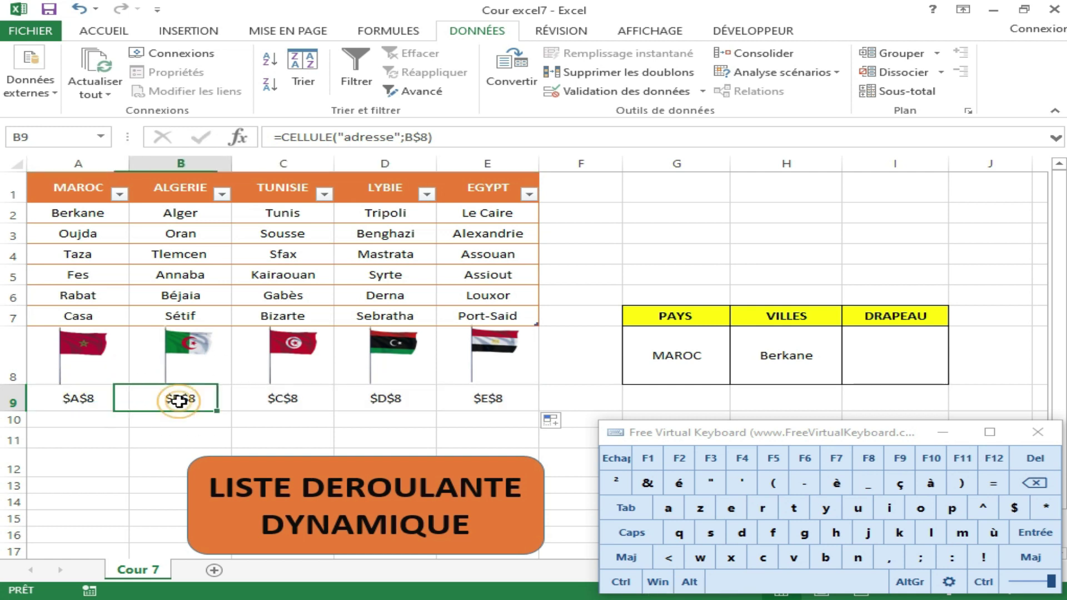
left_click(286, 400)
left_click(368, 399)
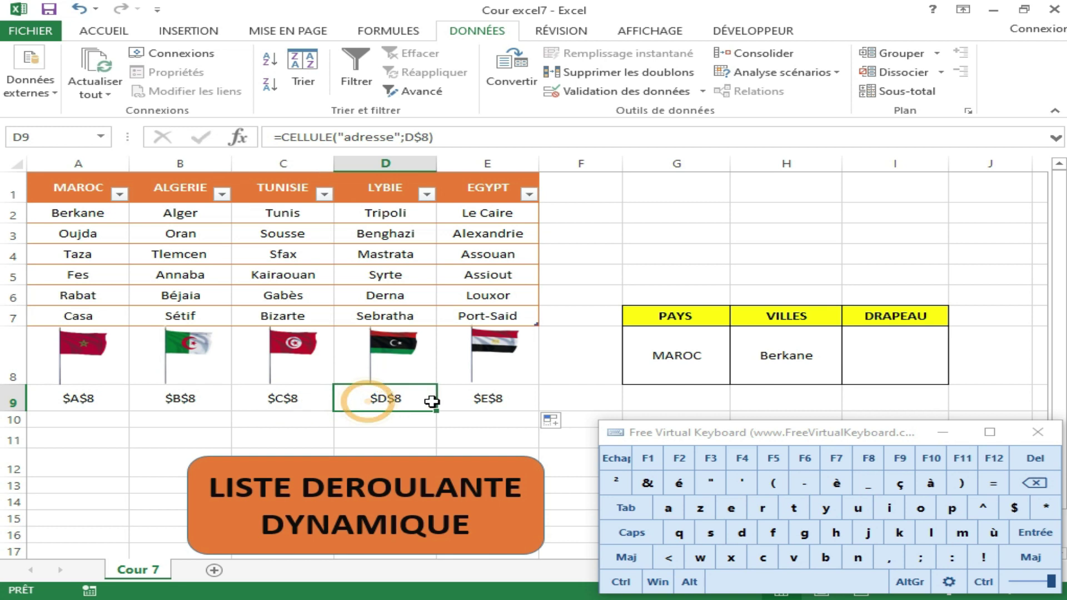
left_click(467, 399)
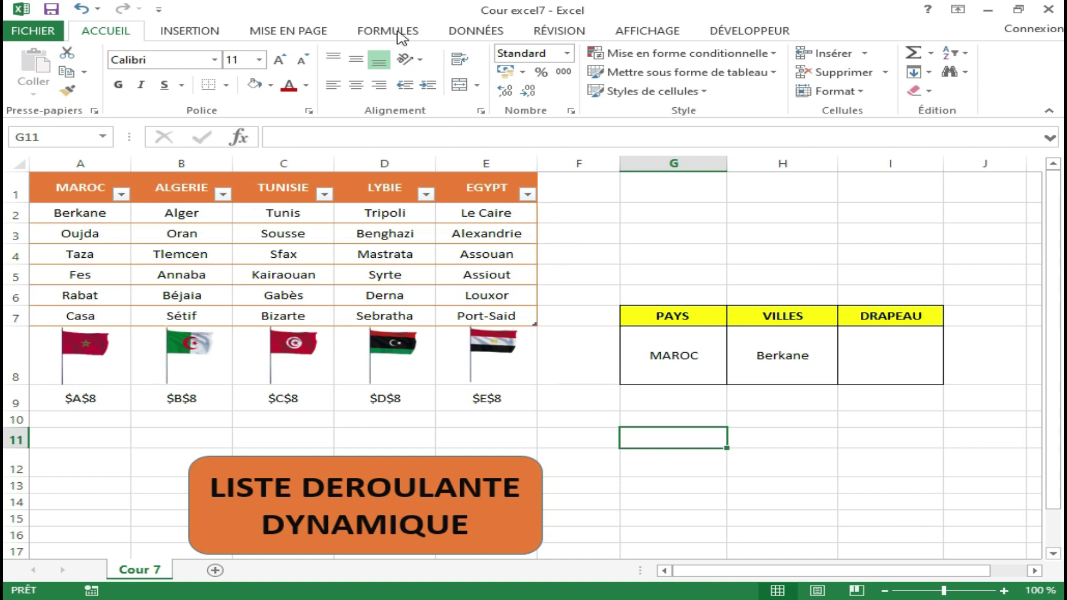
- Start a new workbook-level defined name called les_images in the Name Manager
left_click(401, 38)
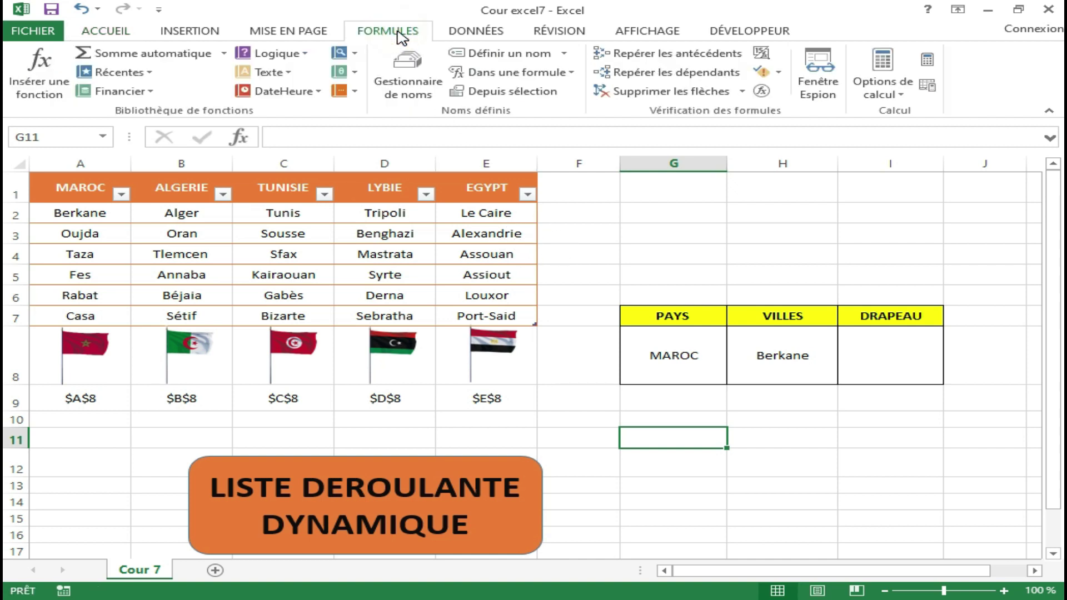
left_click(407, 78)
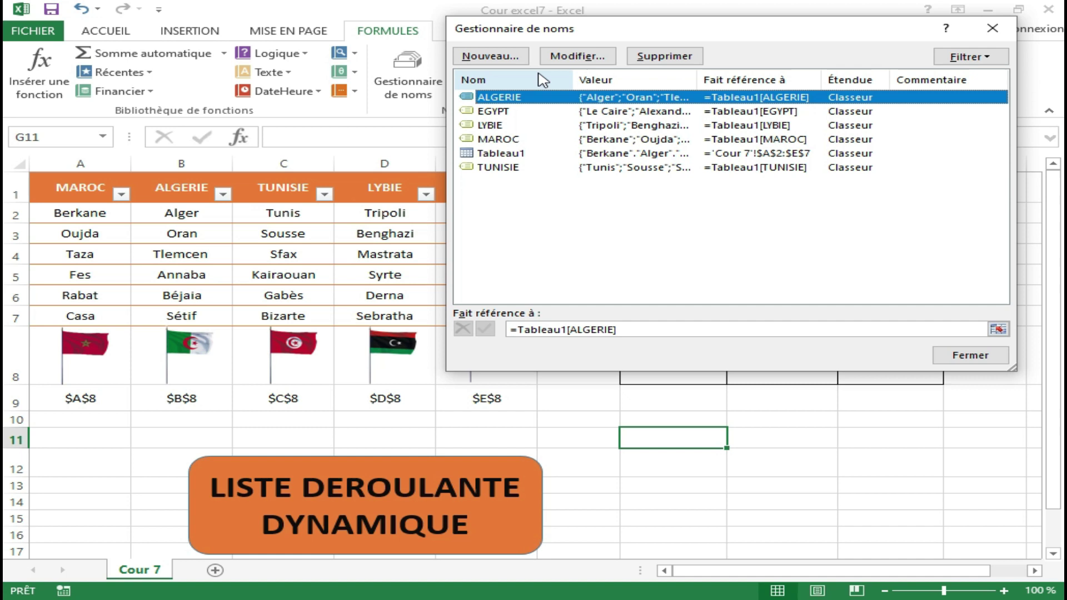
left_click(487, 63)
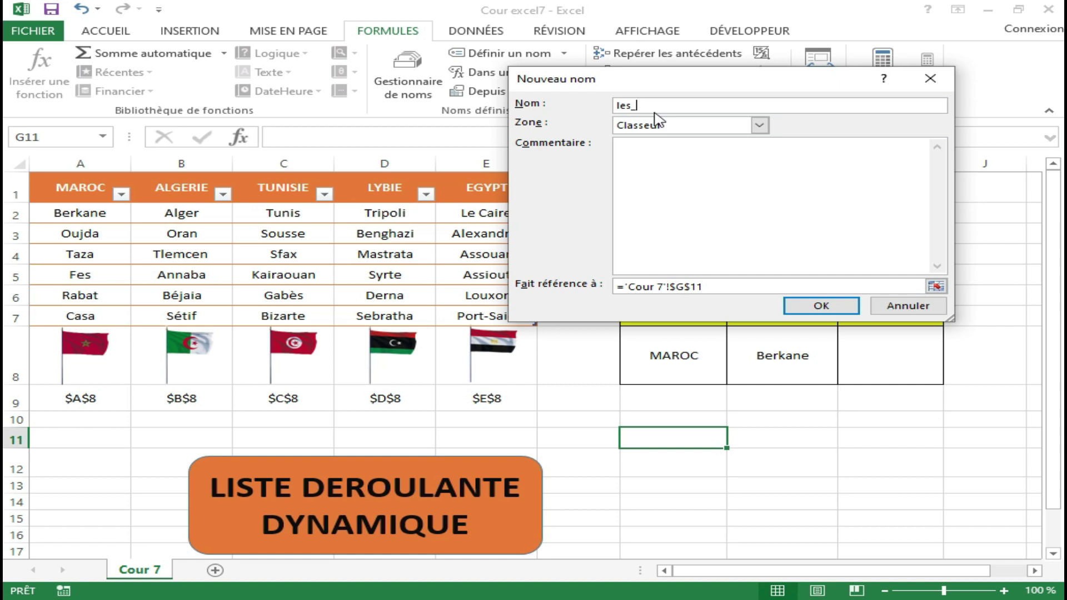
type("ma")
- Replace the default reference of les_images with the beginning of a nested lookup formula, =indirect(rechercheH(
left_click(711, 287)
key("BackSpace")
key("BackSpace")
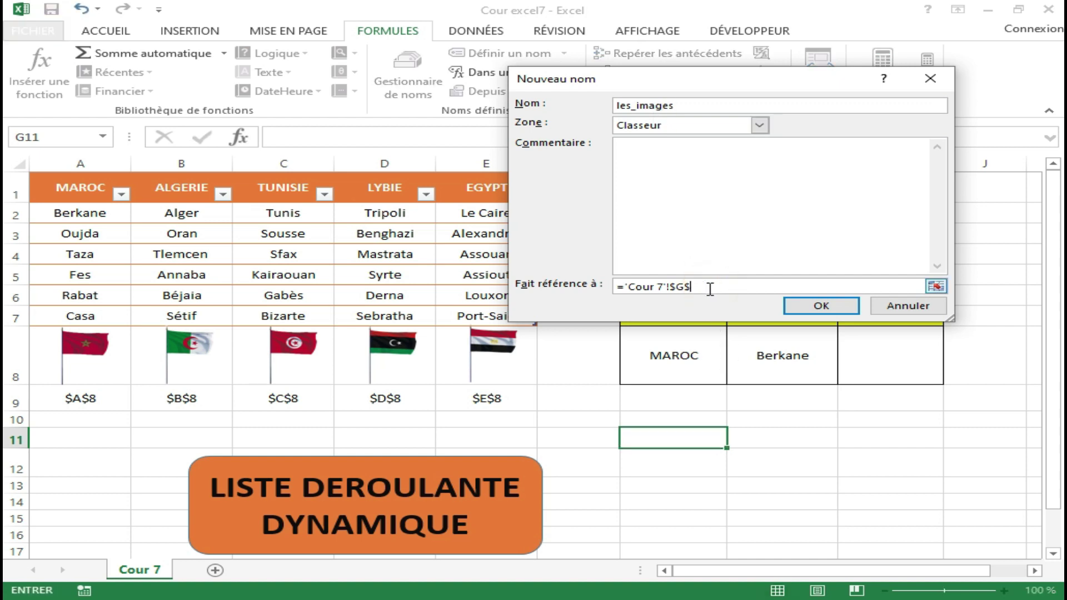
key("BackSpace")
key("BackSpace")
key("BackSpace")
left_click(745, 599)
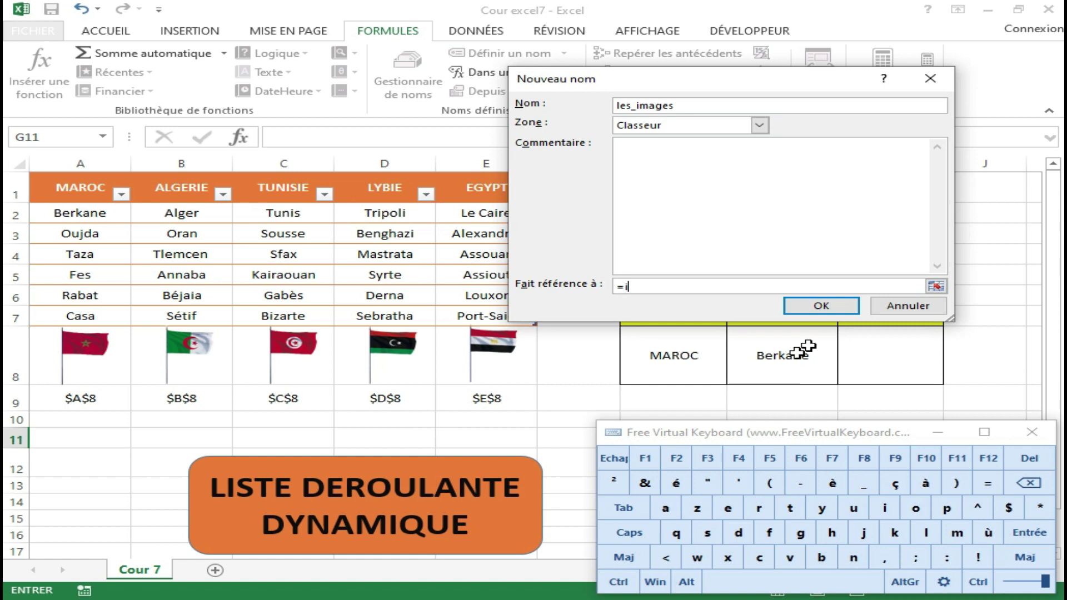
left_click(854, 558)
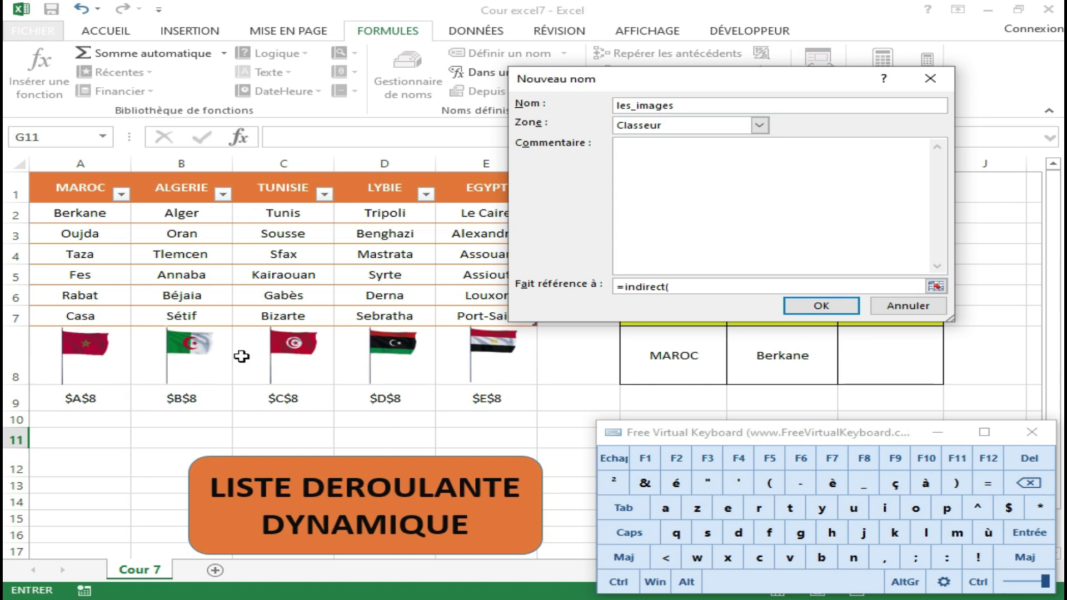
left_click(667, 287)
type("rechercheH(")
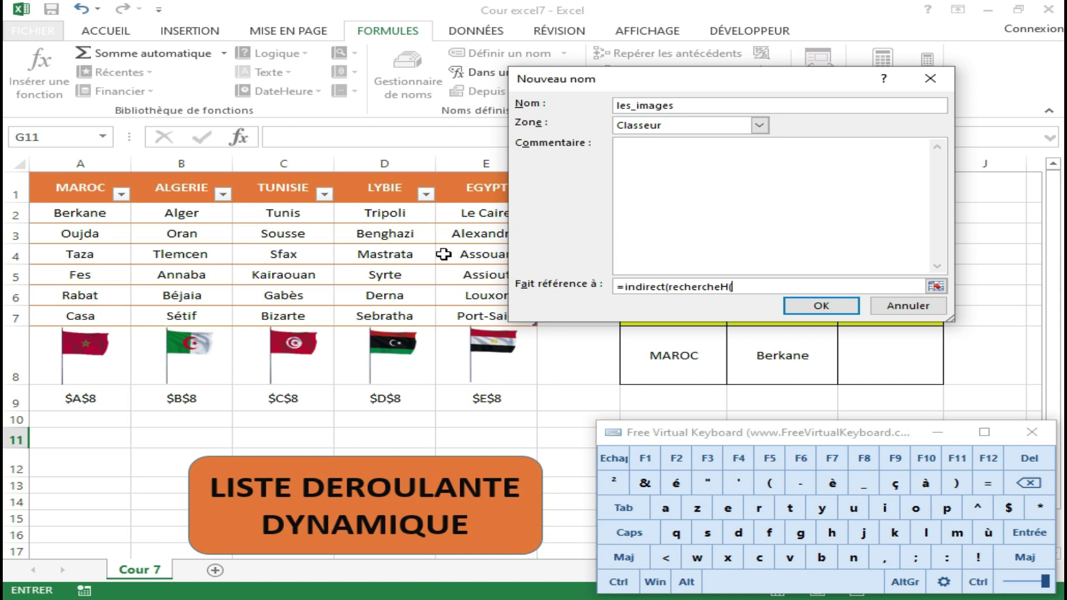
- Complete the les_images formula with lookup value 'Cour 7'!$G$8, table 'Cour 7'!$A$1:$E$9, row index 9, match type 0 and both closing parentheses
left_click(681, 355)
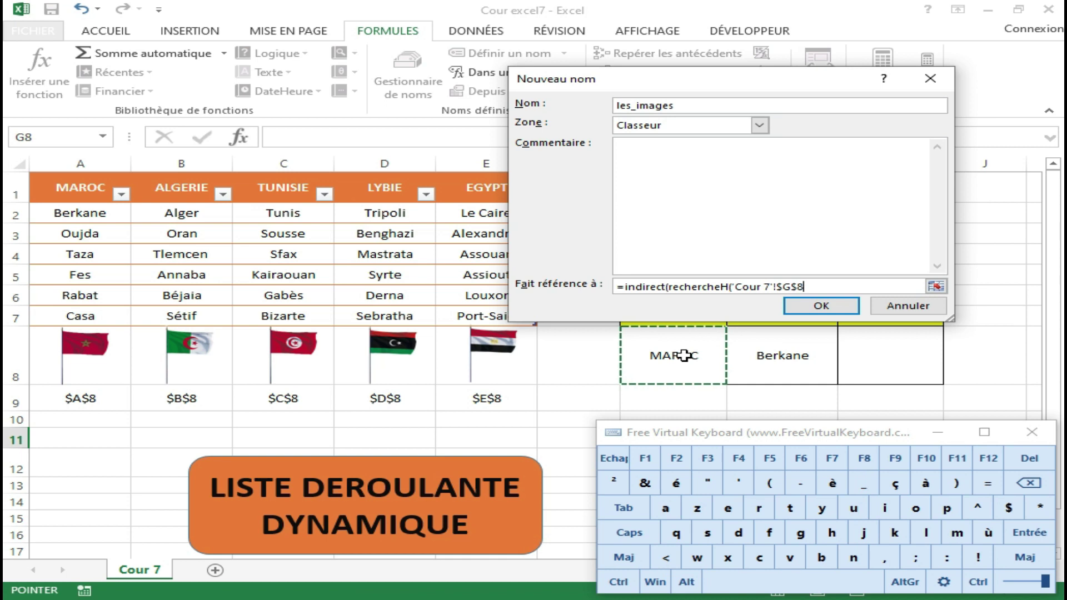
left_click(915, 557)
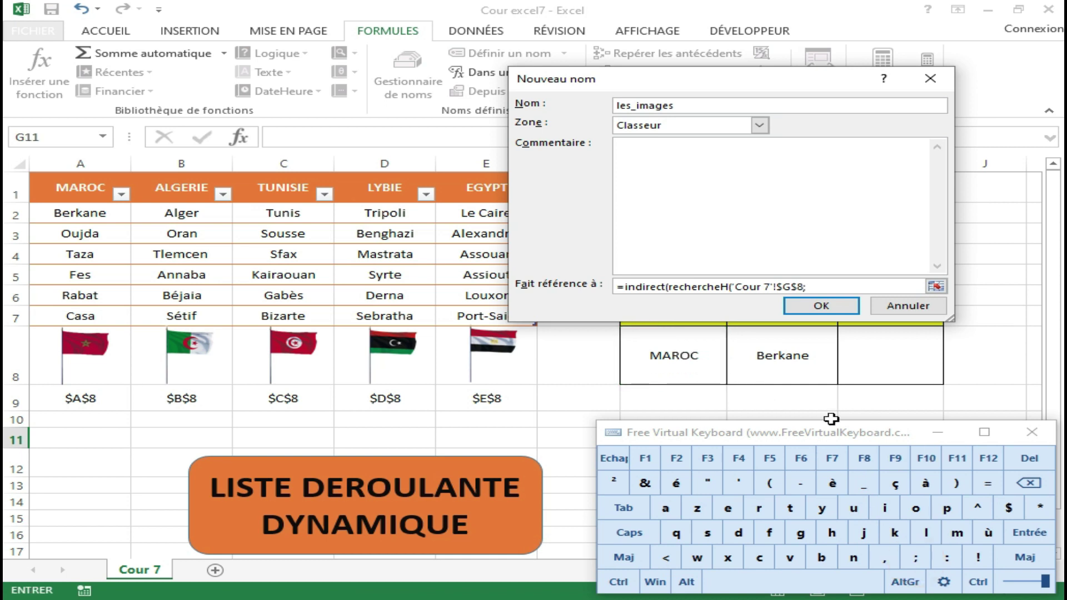
left_click_drag(65, 185, 519, 398)
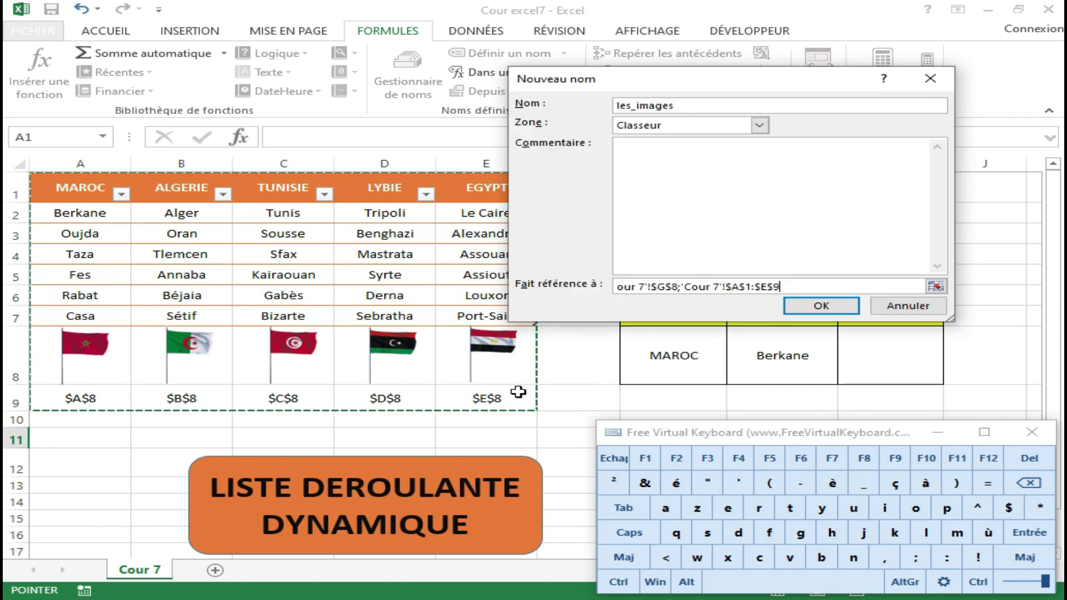
left_click(917, 560)
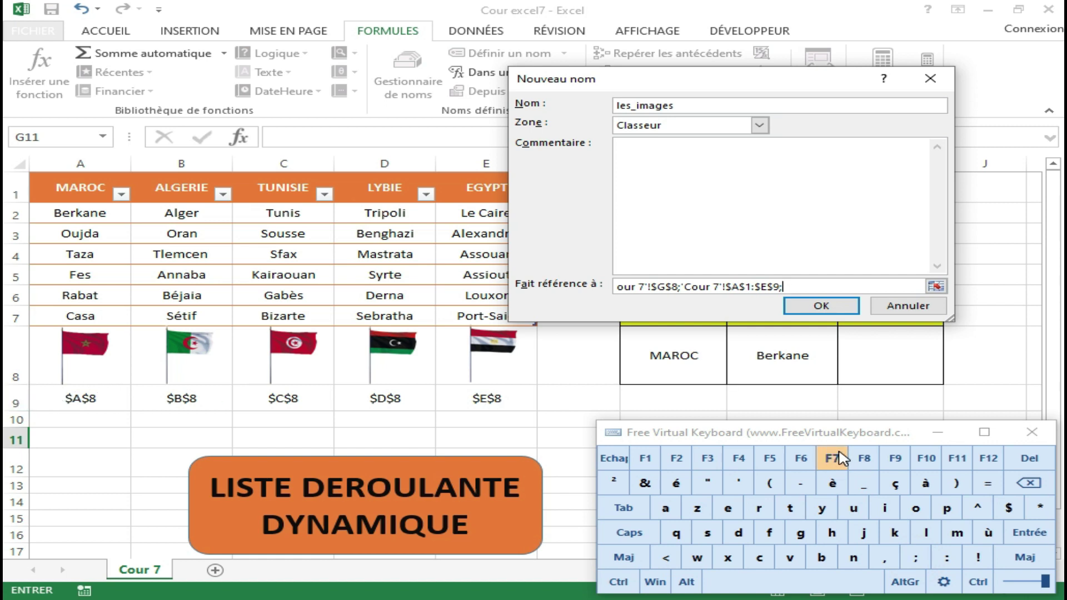
type("9")
left_click(916, 558)
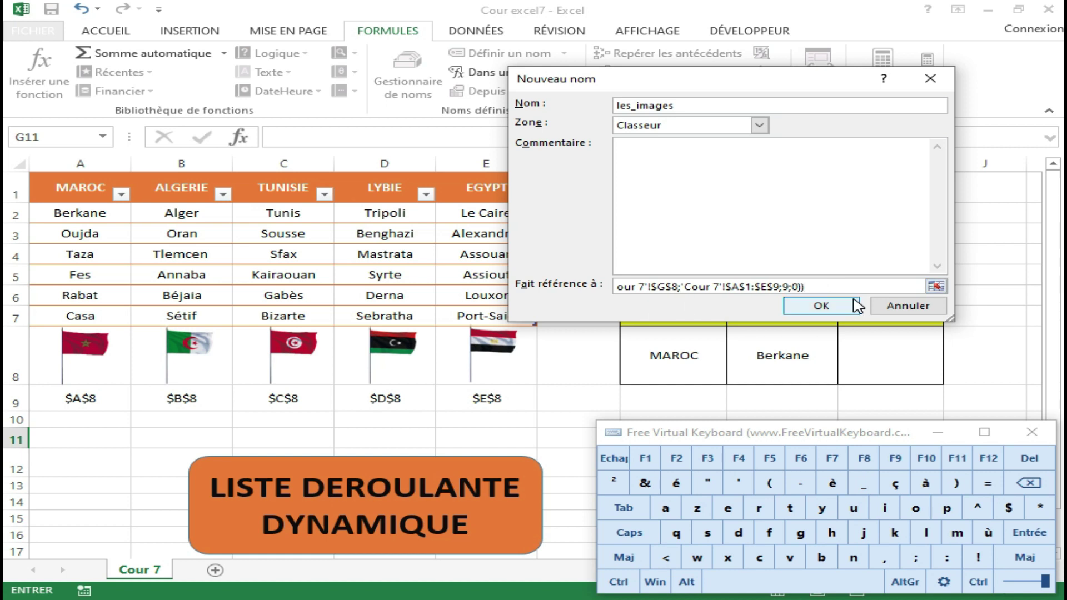
- Save the les_images name, close the Name Manager and put the virtual keyboard away
left_click(818, 309)
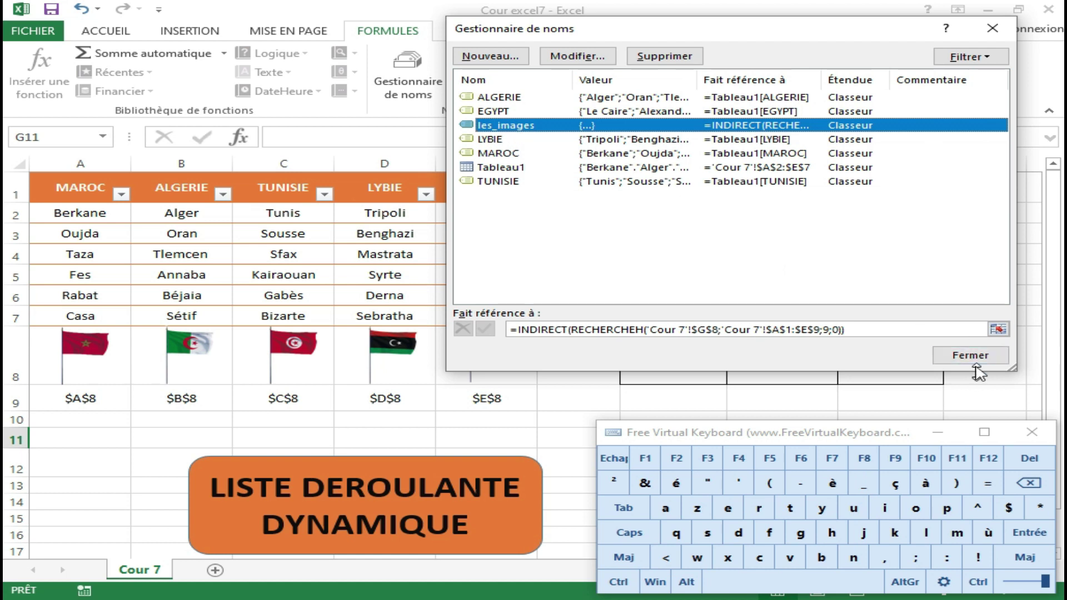
left_click(970, 356)
left_click(937, 433)
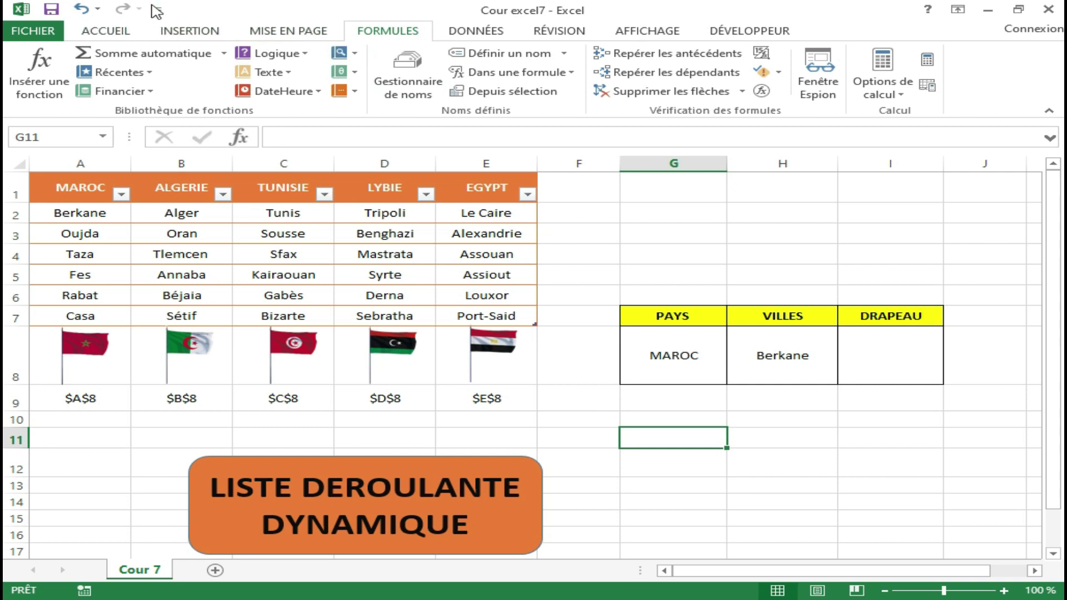
- Open the Quick Access Toolbar customization in the Excel options and list all available commands (Toutes les commandes)
left_click(40, 37)
key("Escape")
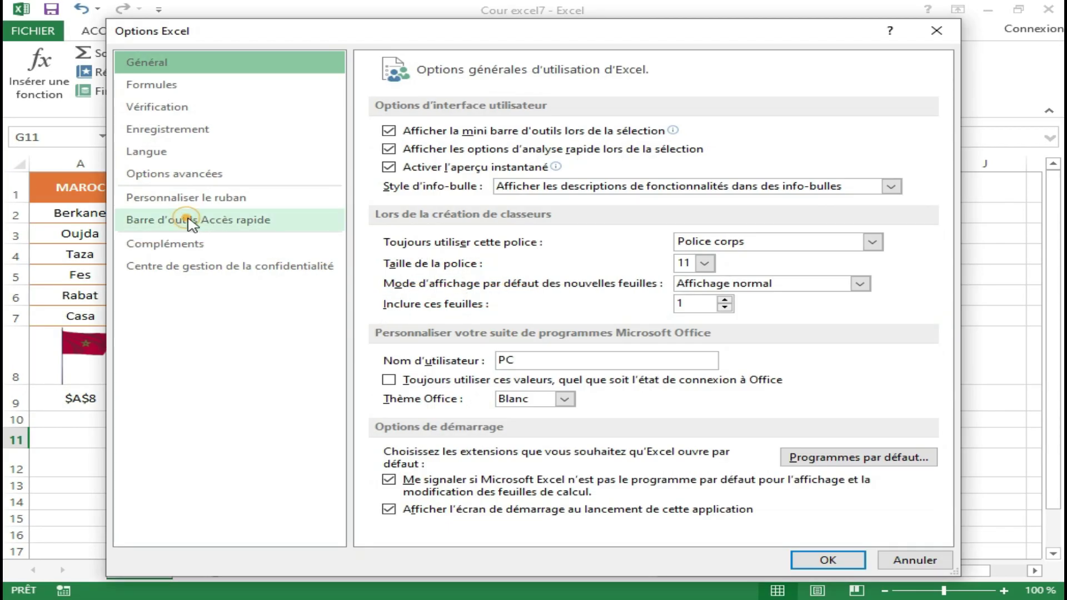
left_click(189, 222)
left_click(612, 126)
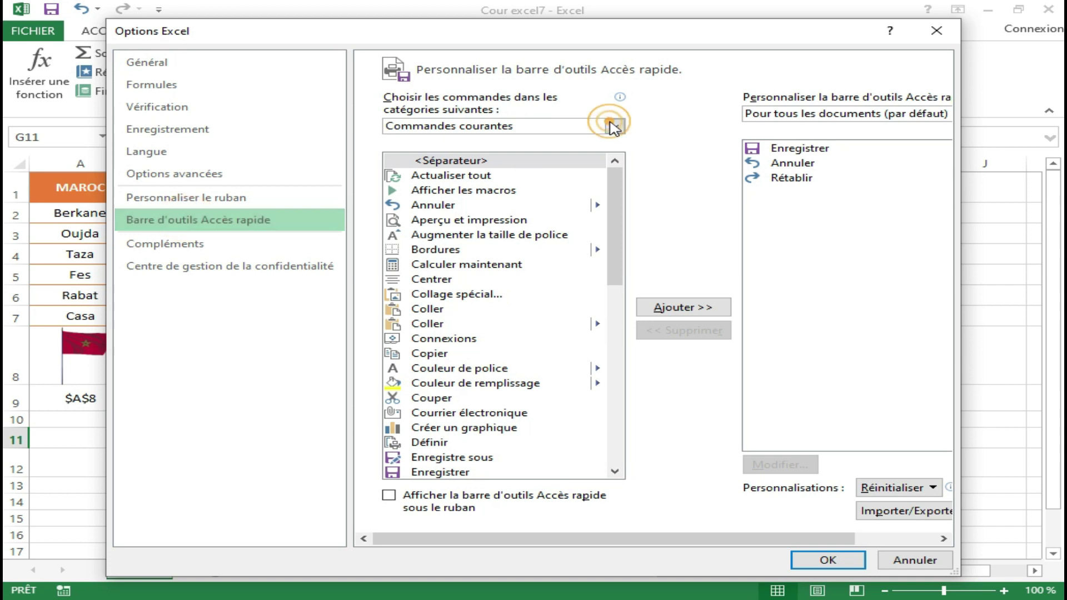
left_click(524, 178)
- Add the Appareil photo command to the Quick Access Toolbar and save the options
scroll(517, 222, "down", 10)
scroll(517, 255, "down", 10)
scroll(517, 257, "down", 3)
scroll(517, 257, "down", 3)
scroll(517, 256, "down", 15)
scroll(517, 257, "down", 6)
scroll(517, 257, "down", 7)
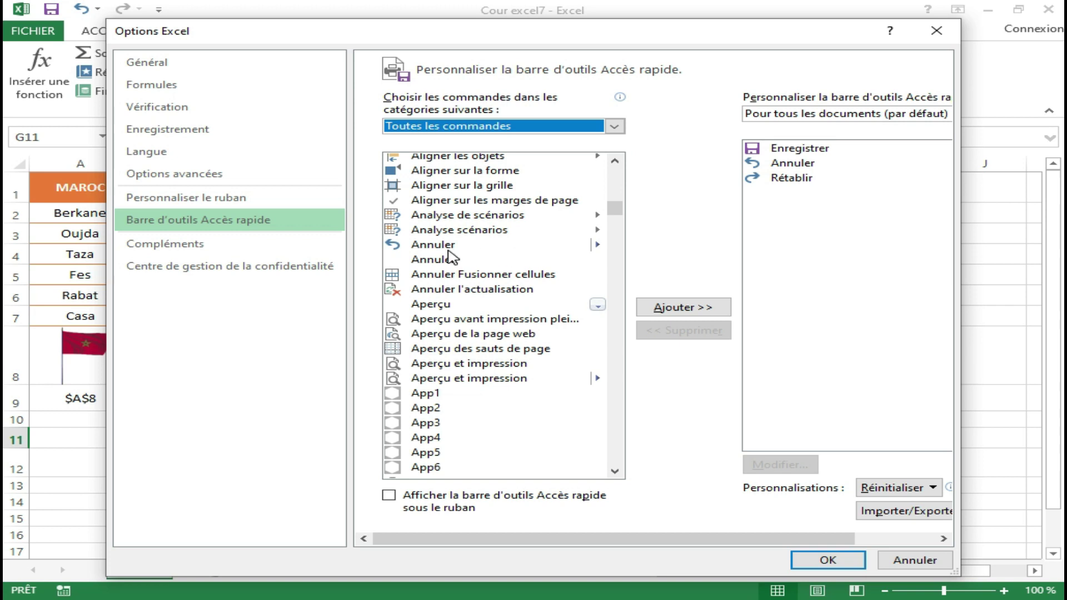
scroll(459, 293, "down", 1)
scroll(460, 294, "down", 2)
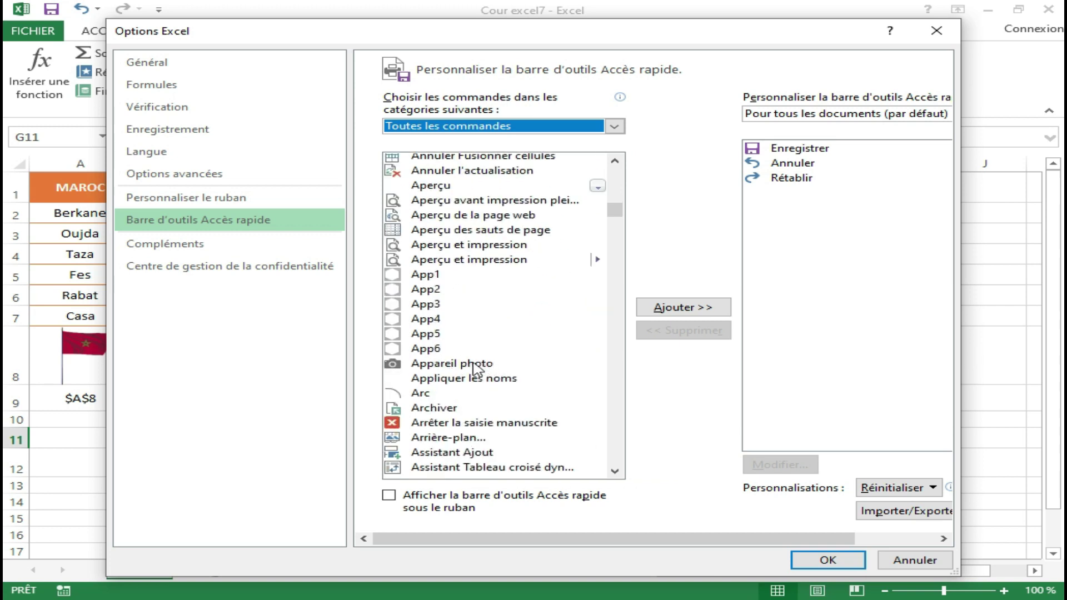
left_click(428, 367)
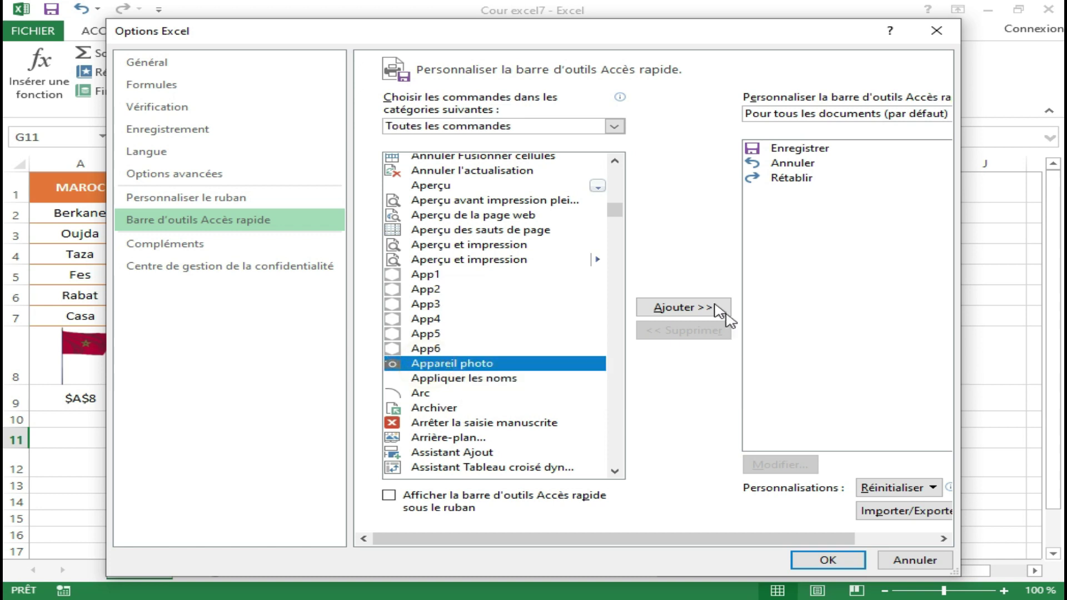
left_click(704, 307)
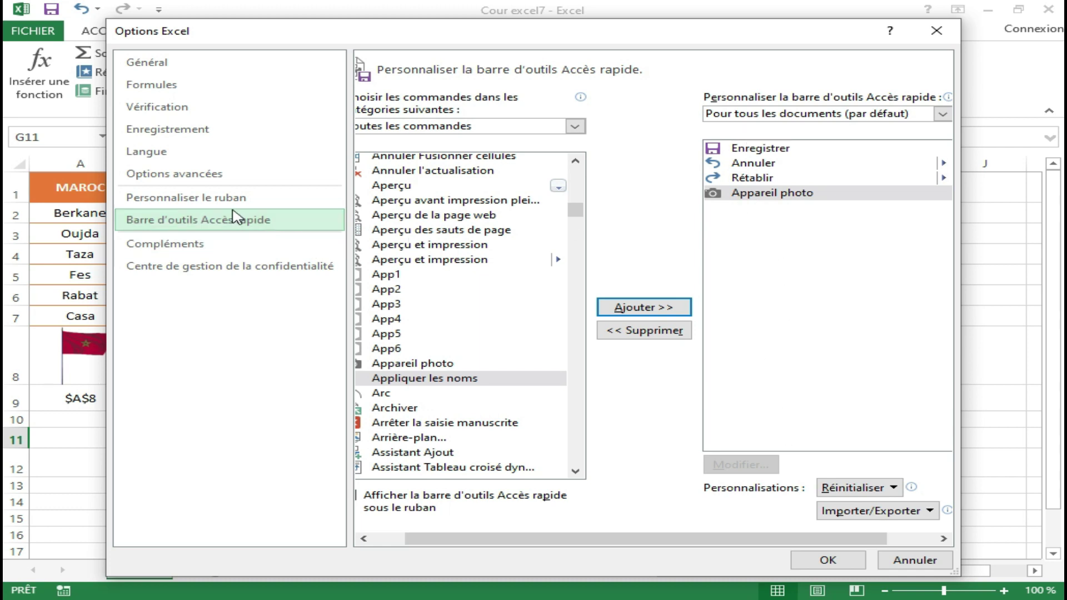
left_click(828, 561)
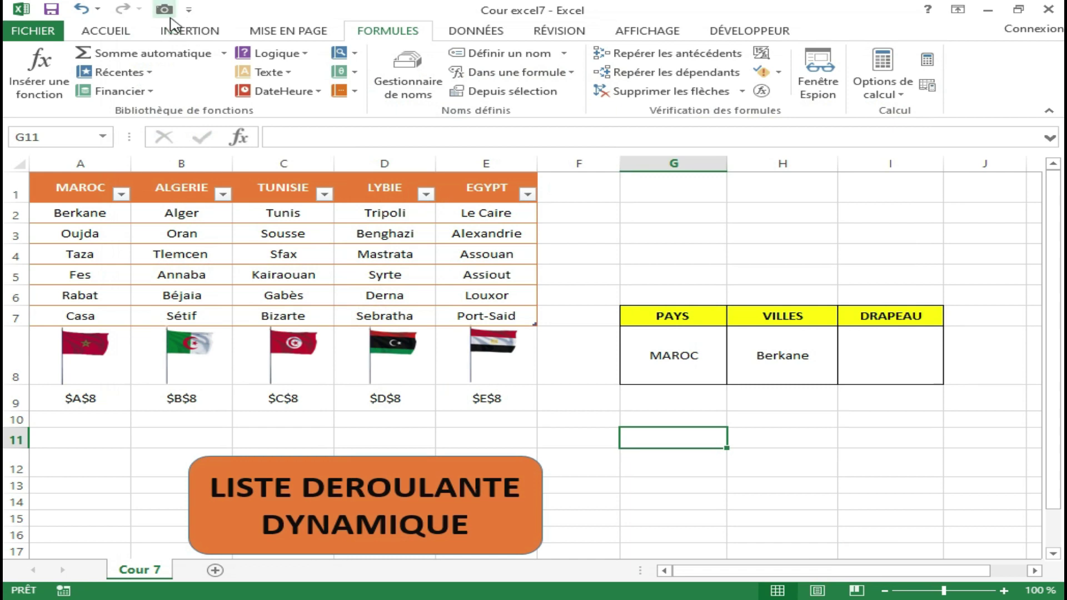
- Take a linked camera picture of cell I8 and place it near the DRAPEAU cell
left_click(889, 354)
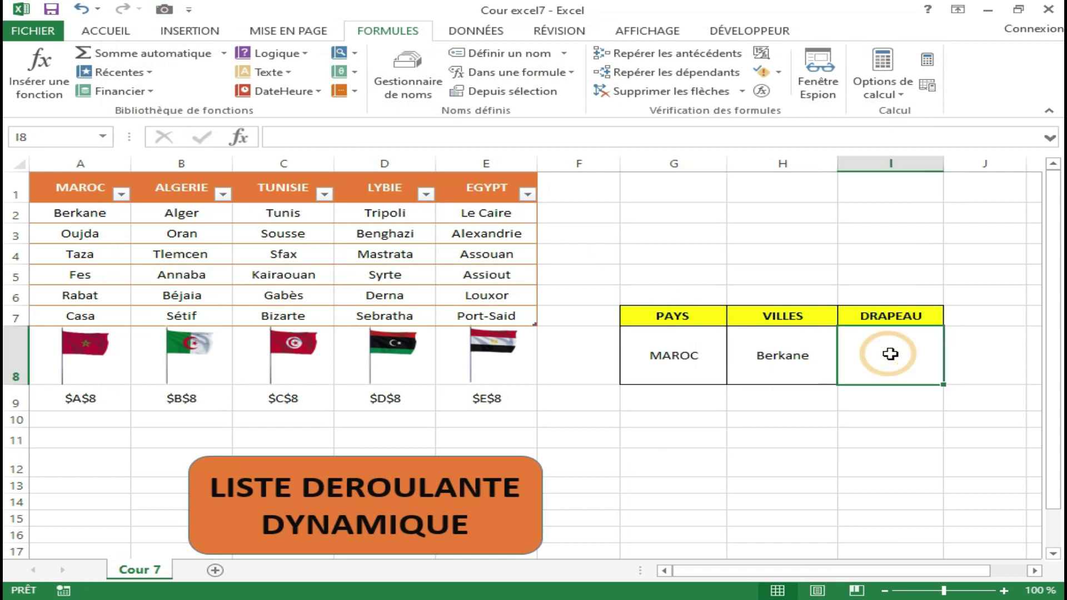
left_click(164, 10)
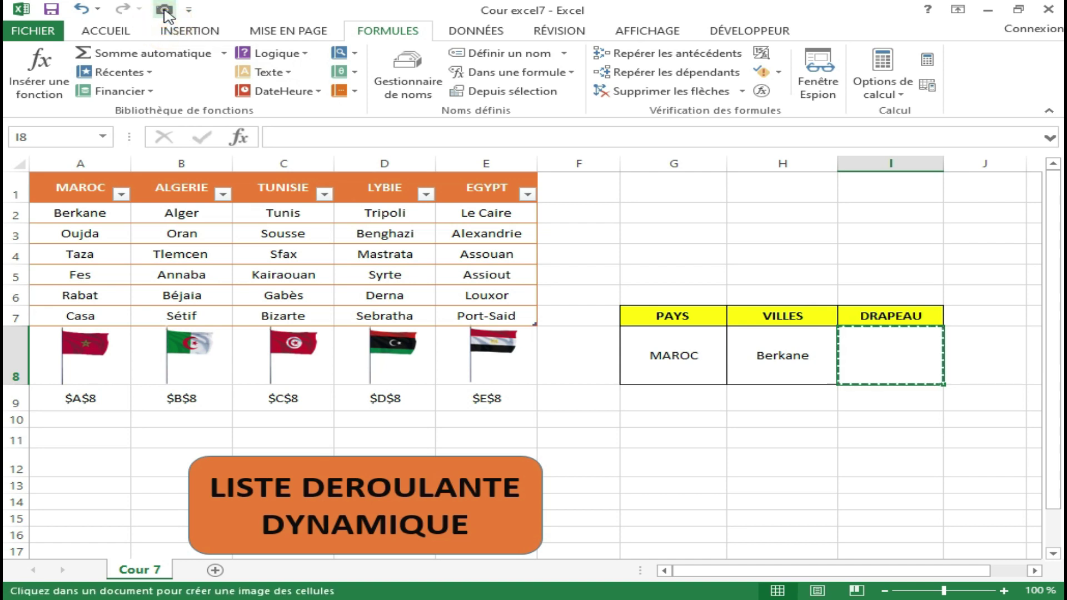
left_click(868, 344)
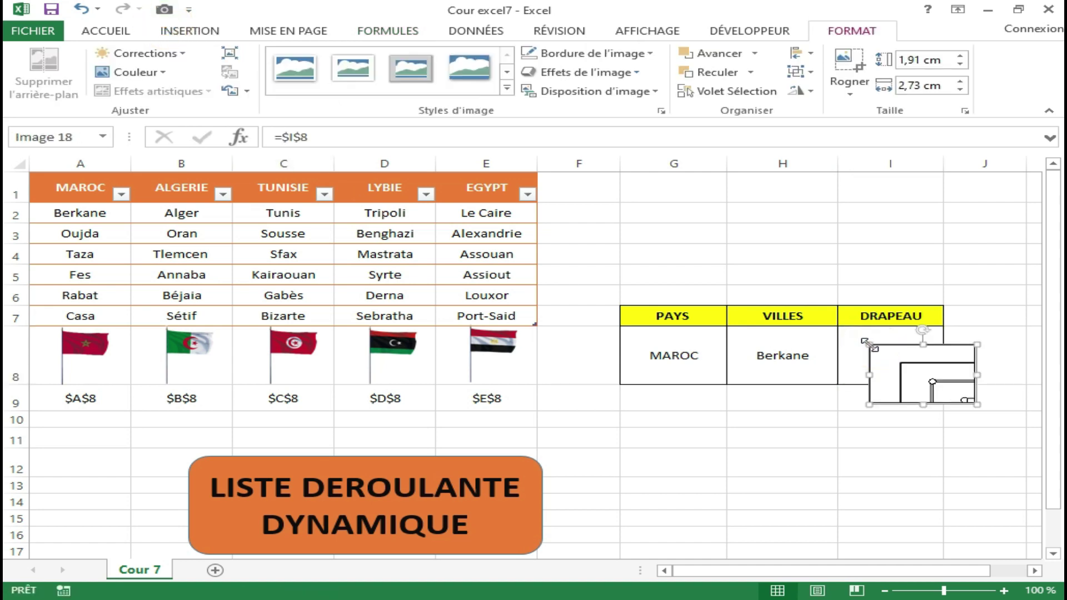
left_click_drag(885, 366, 861, 383)
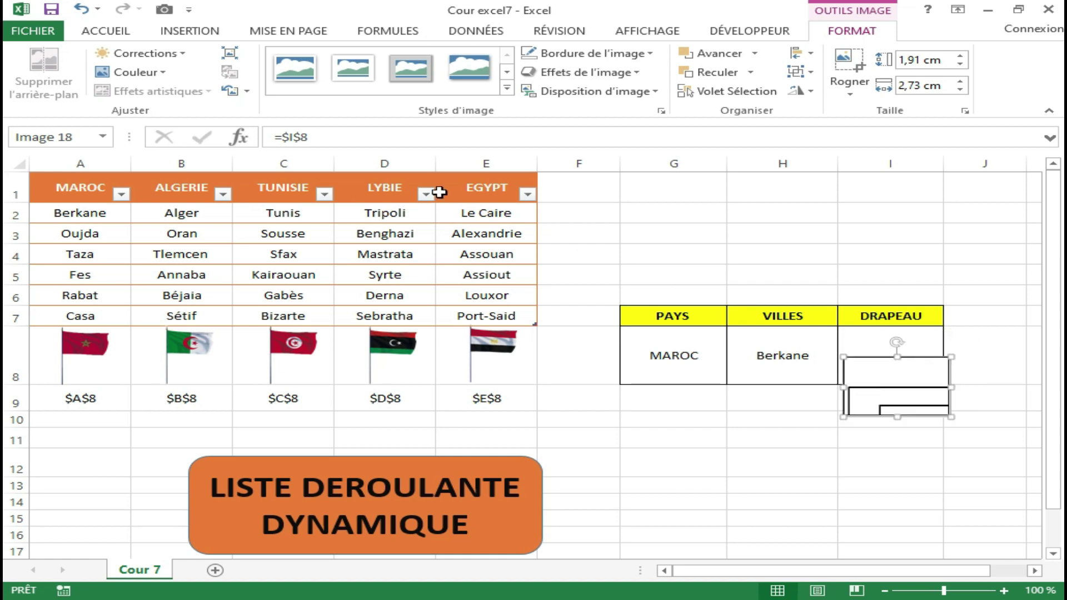
- Replace the linked picture's reference with the formula =les_images
left_click(320, 139)
key("BackSpace")
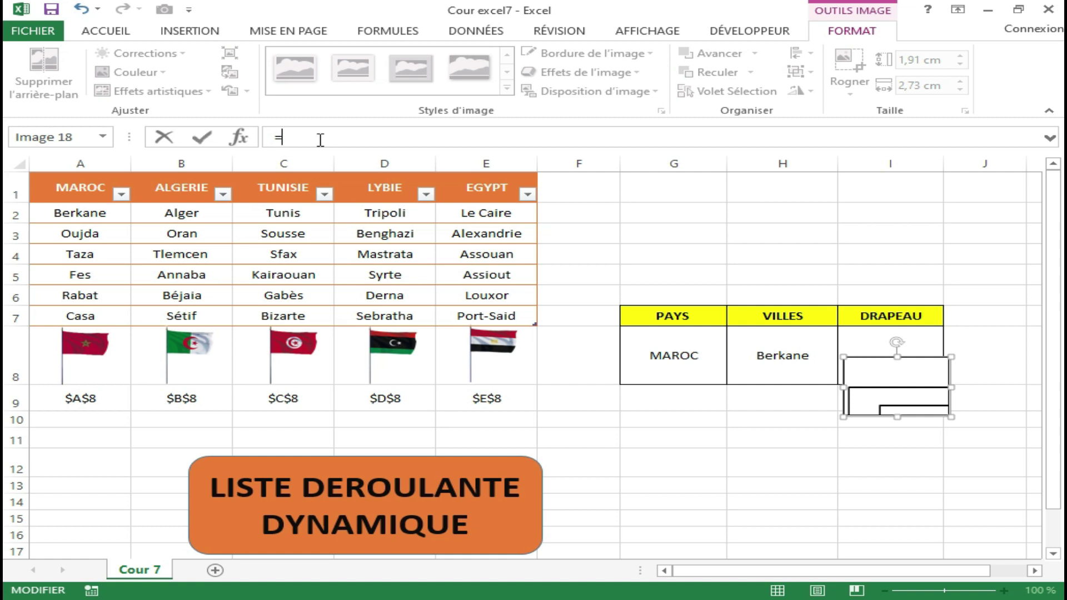
type("les")
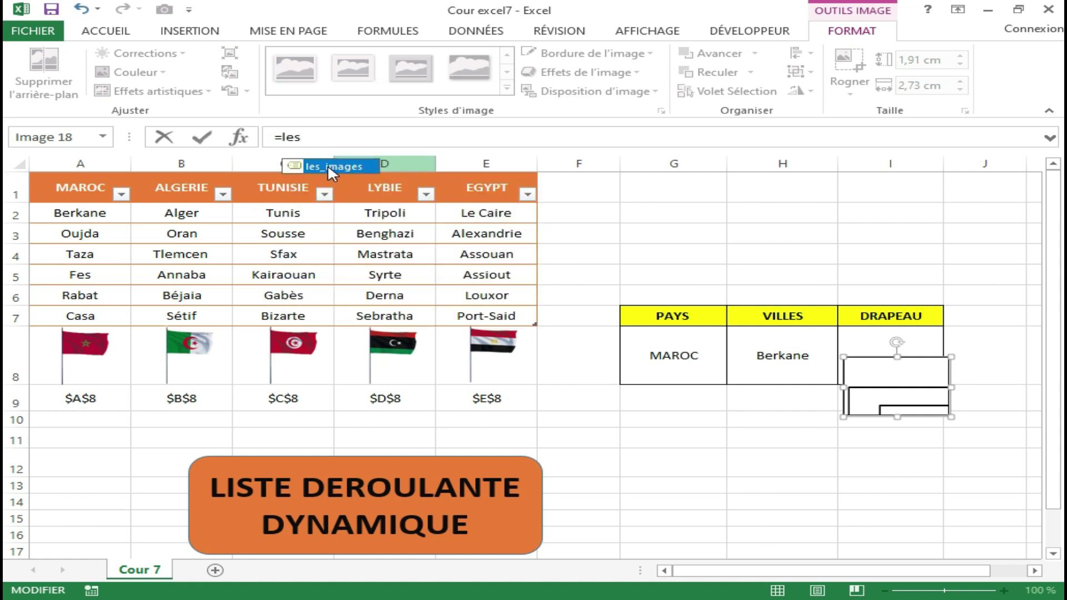
double_click(328, 165)
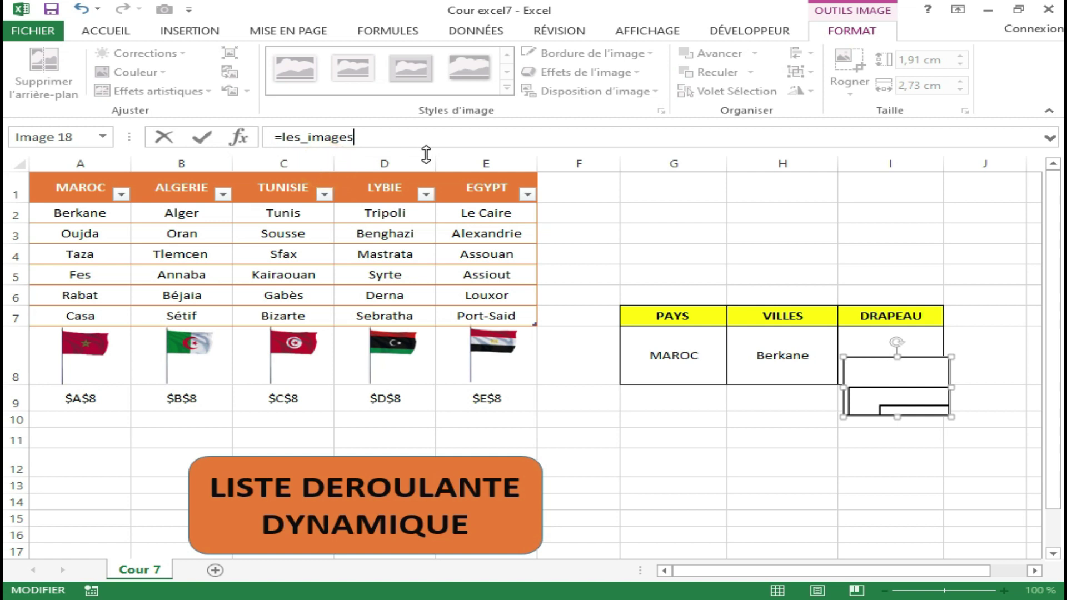
key("Return")
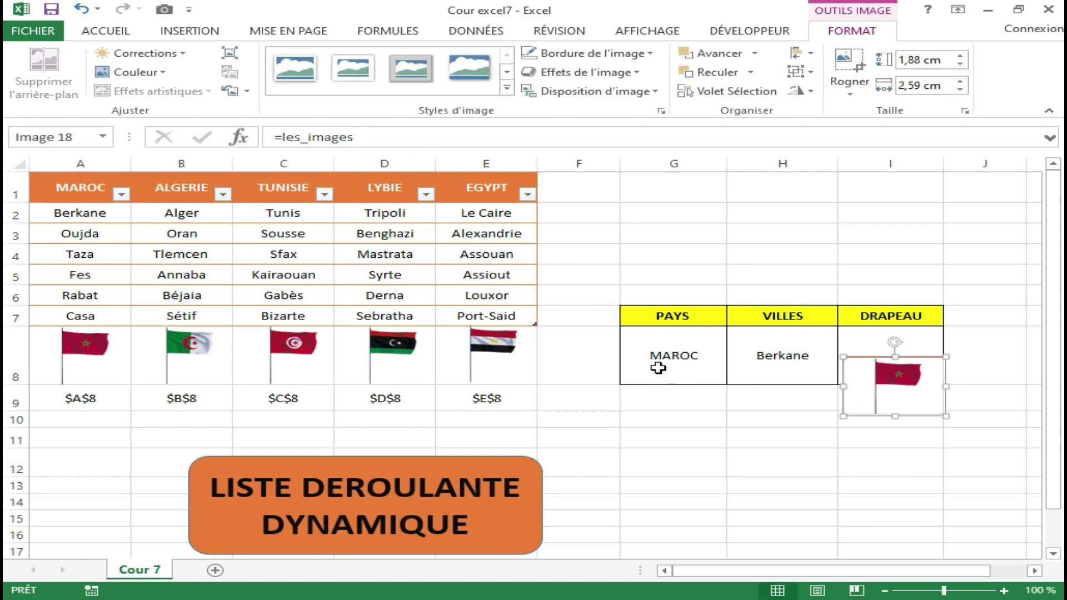
- Fit the linked flag picture into the DRAPEAU cell I8 and deselect it
left_click_drag(865, 388, 859, 358)
left_click_drag(944, 357, 944, 356)
left_click(908, 431)
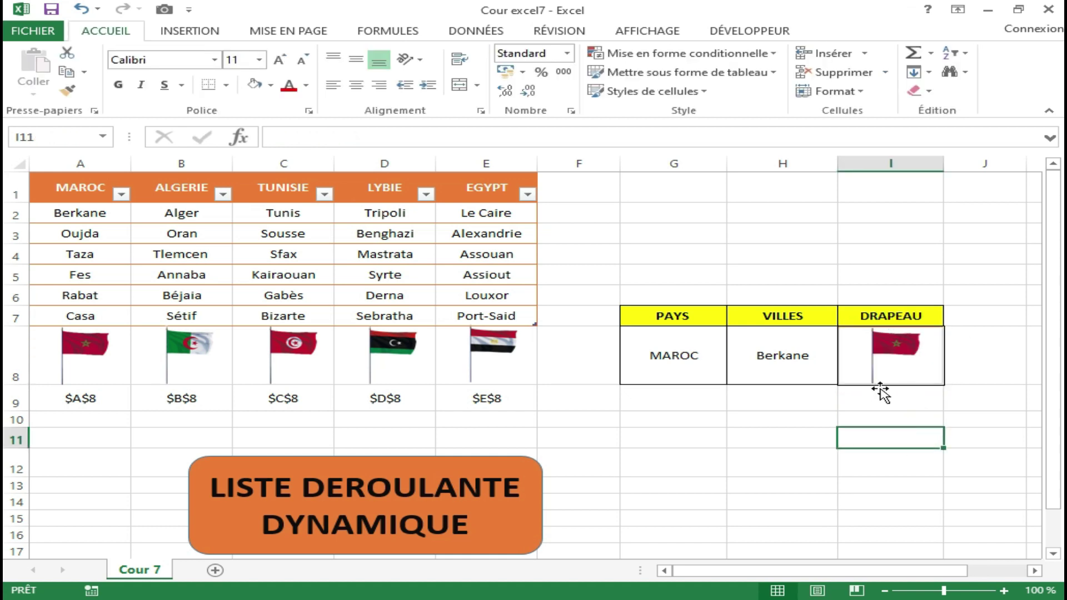
- Test the flag lookup by choosing ALGERIE, TUNISIE, LYBIE, EGYPT and MAROC one after another in G8
left_click(679, 362)
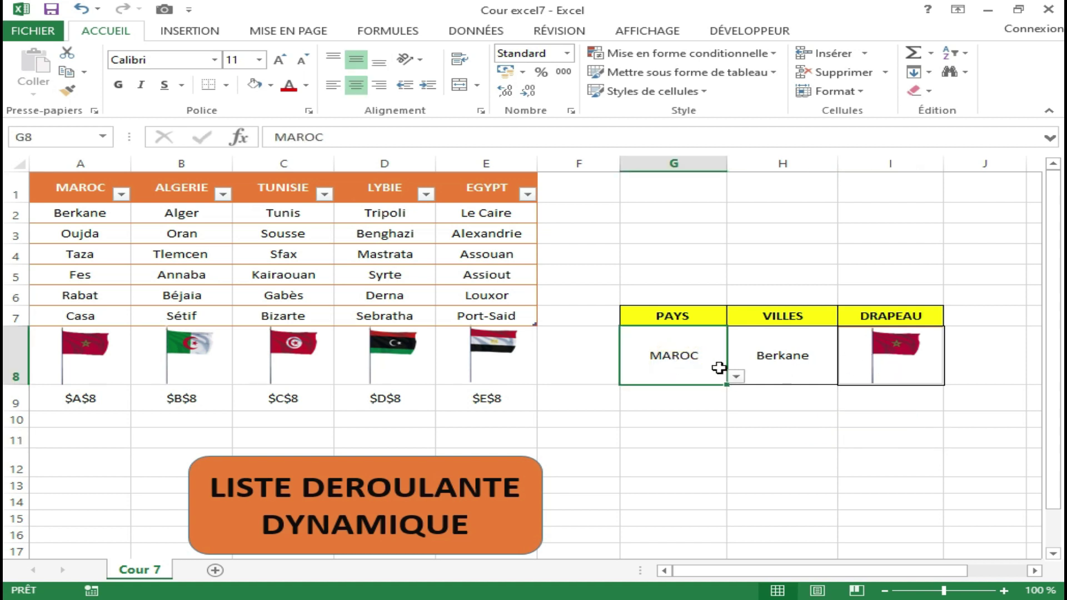
left_click(736, 378)
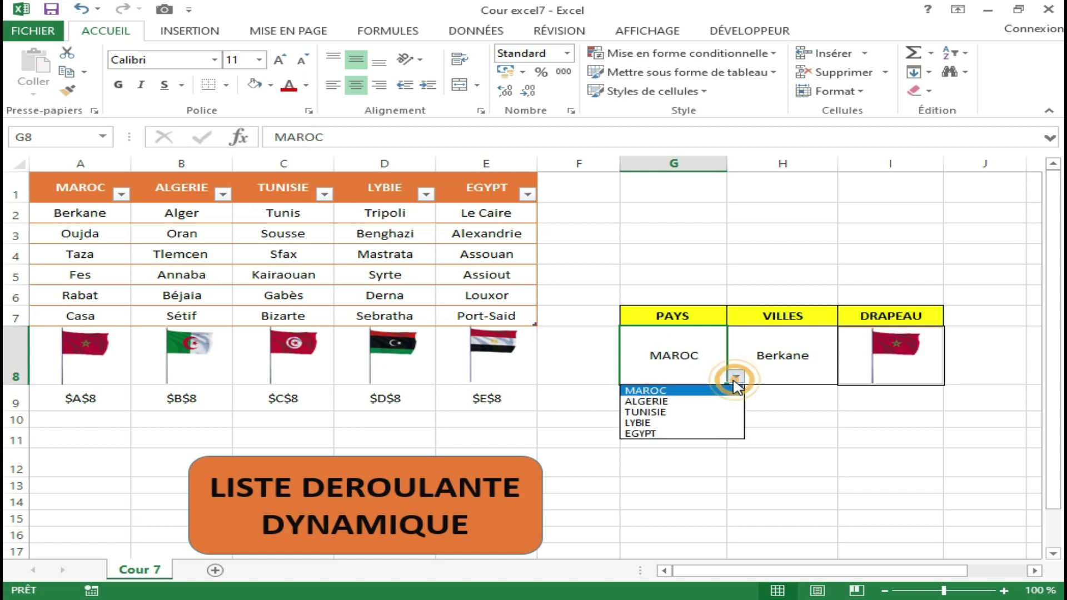
left_click(659, 399)
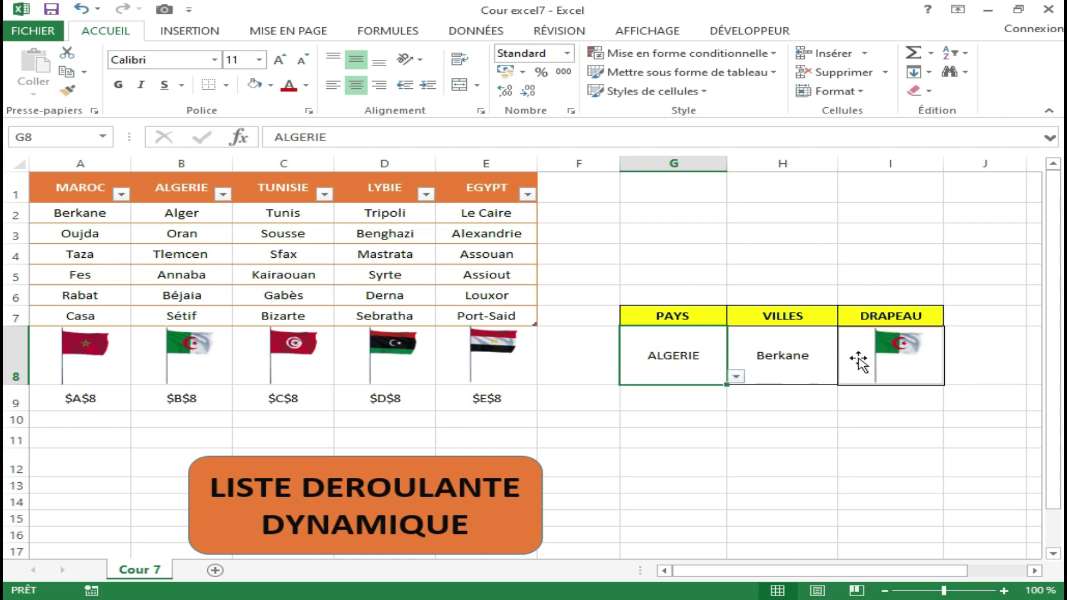
left_click(736, 378)
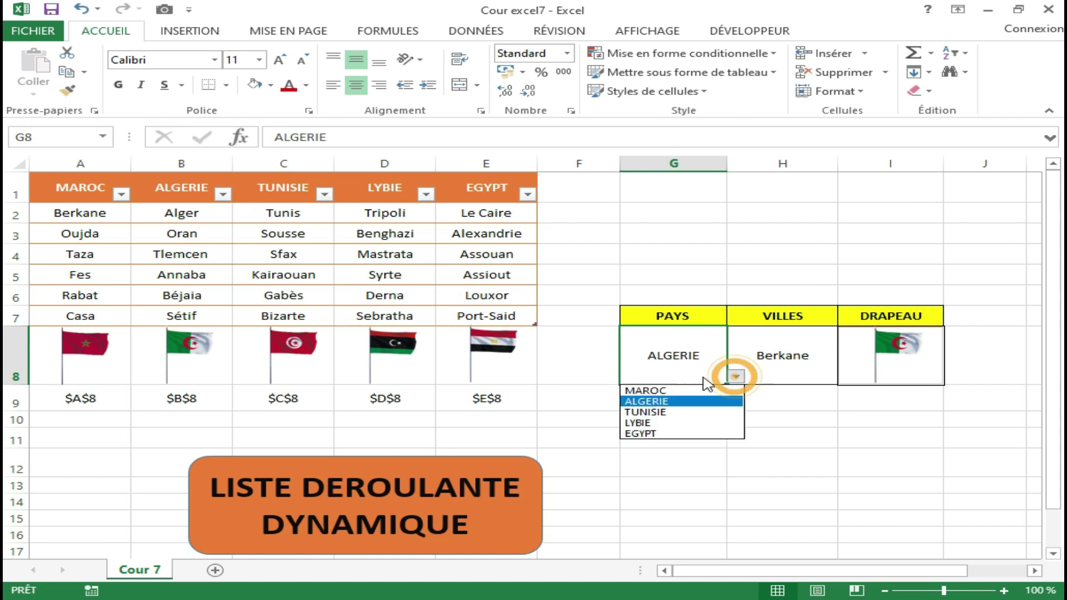
left_click(673, 411)
left_click(737, 379)
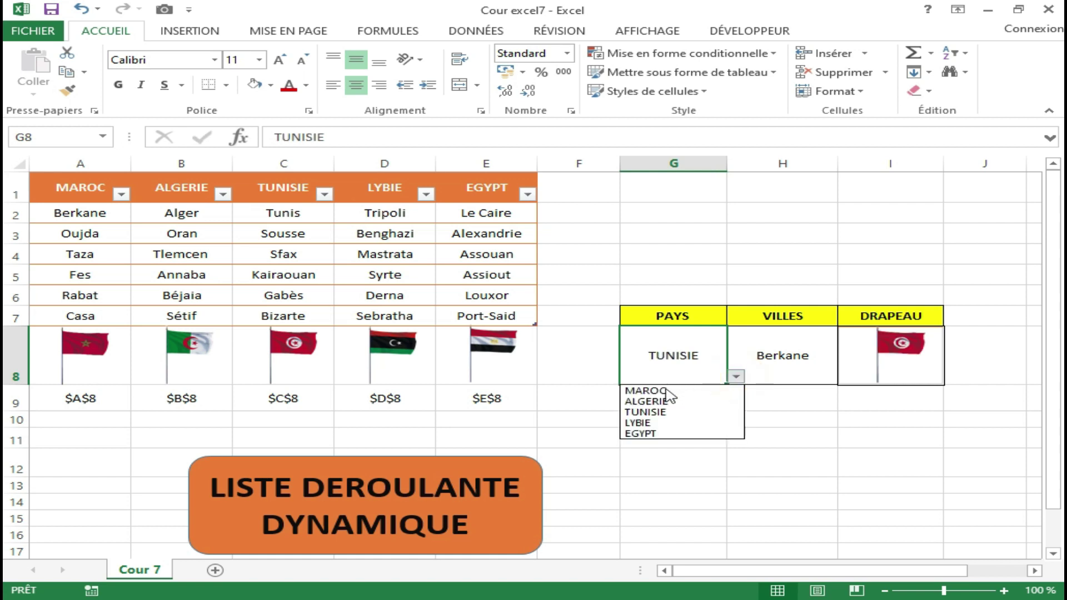
left_click(665, 422)
left_click(736, 379)
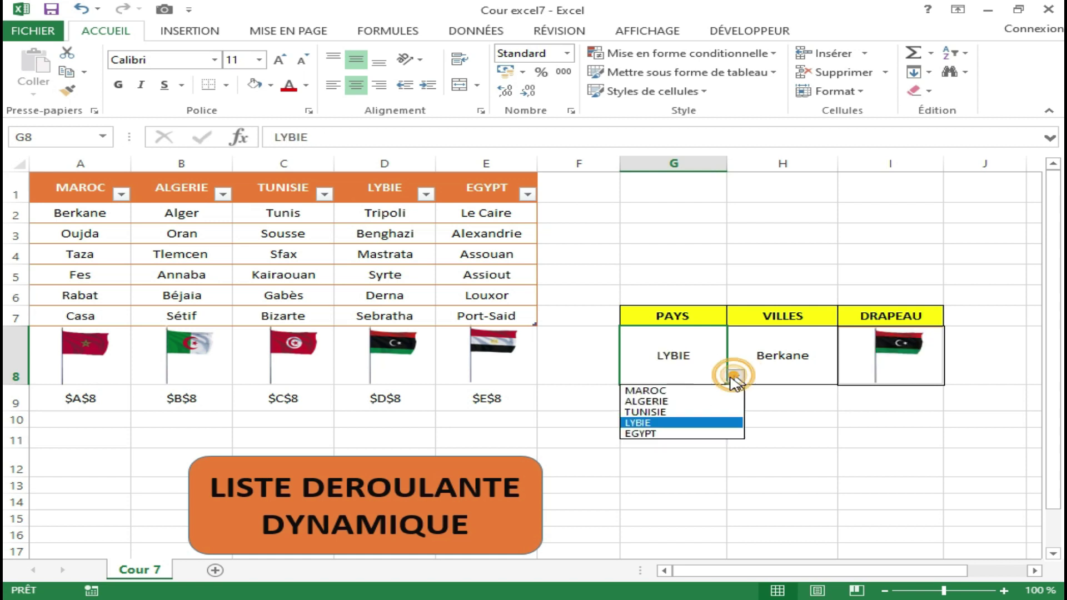
left_click(660, 436)
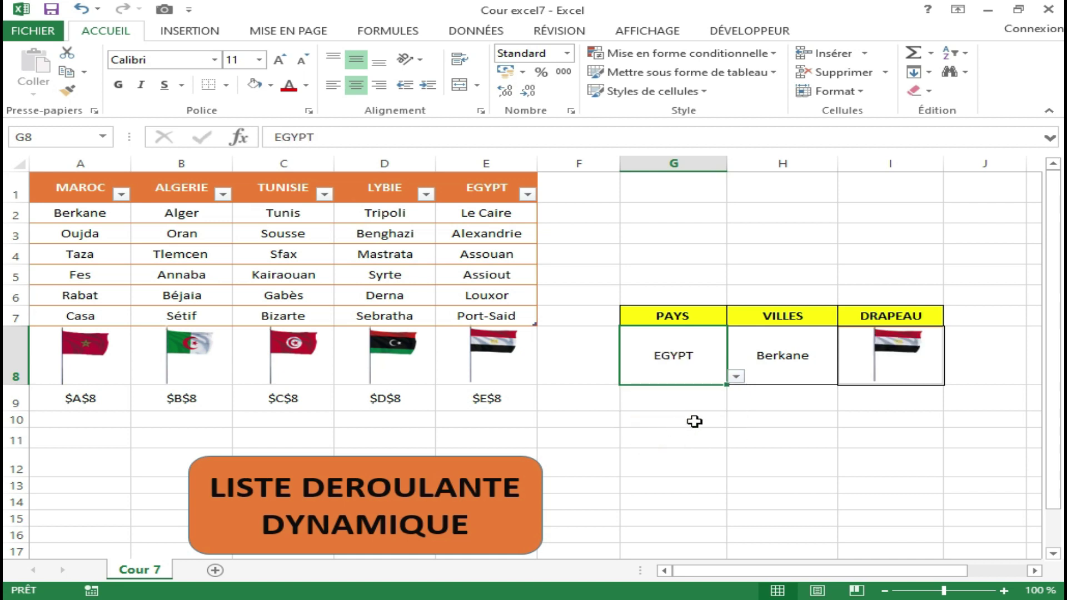
left_click(736, 378)
left_click(686, 392)
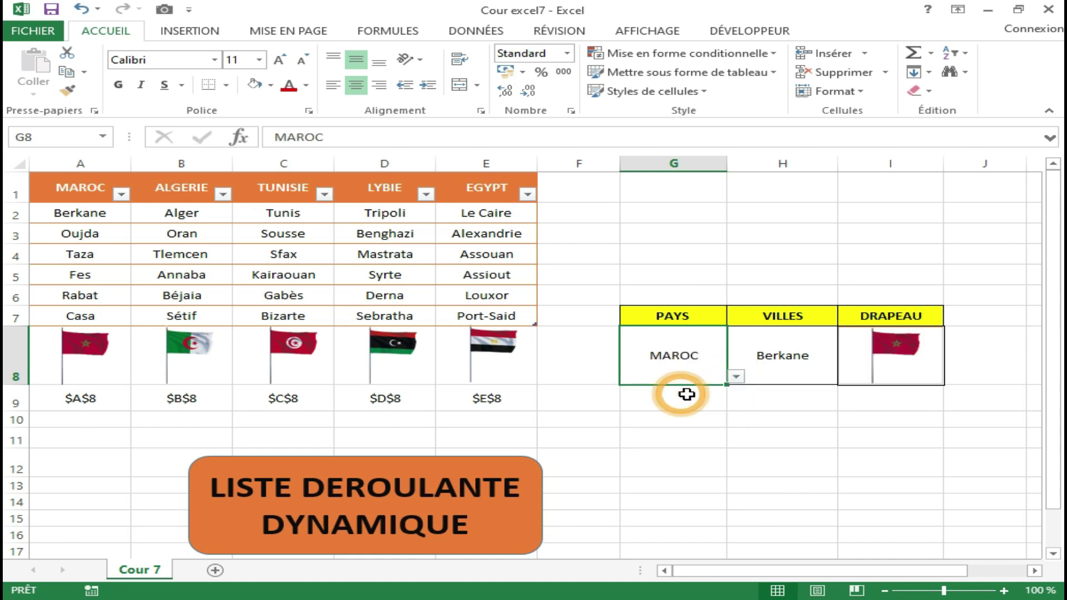
- Check the cities offered in H8 for MAROC without choosing one
left_click(822, 367)
left_click(847, 377)
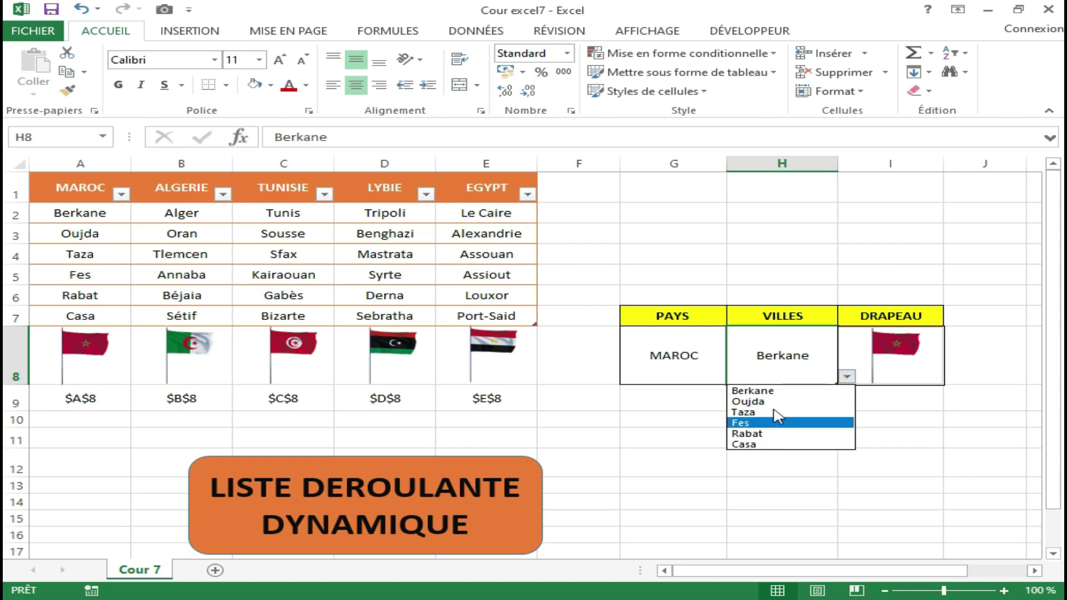
left_click(671, 373)
- Set the country in G8 to ALGERIE, choose Alger in H8 and review the other cities offered
left_click(674, 364)
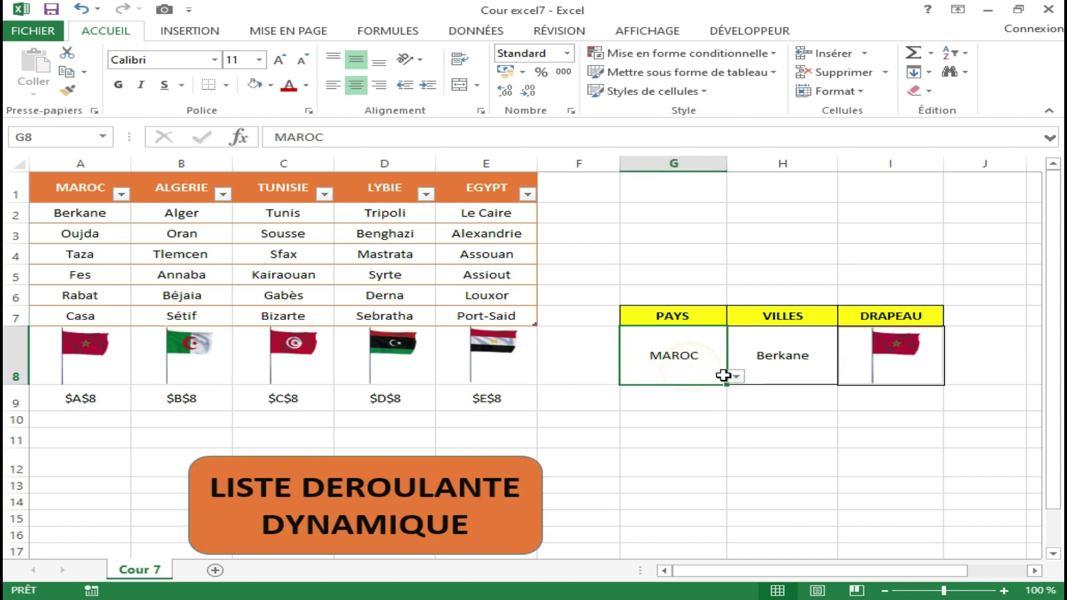
left_click(736, 377)
left_click(692, 401)
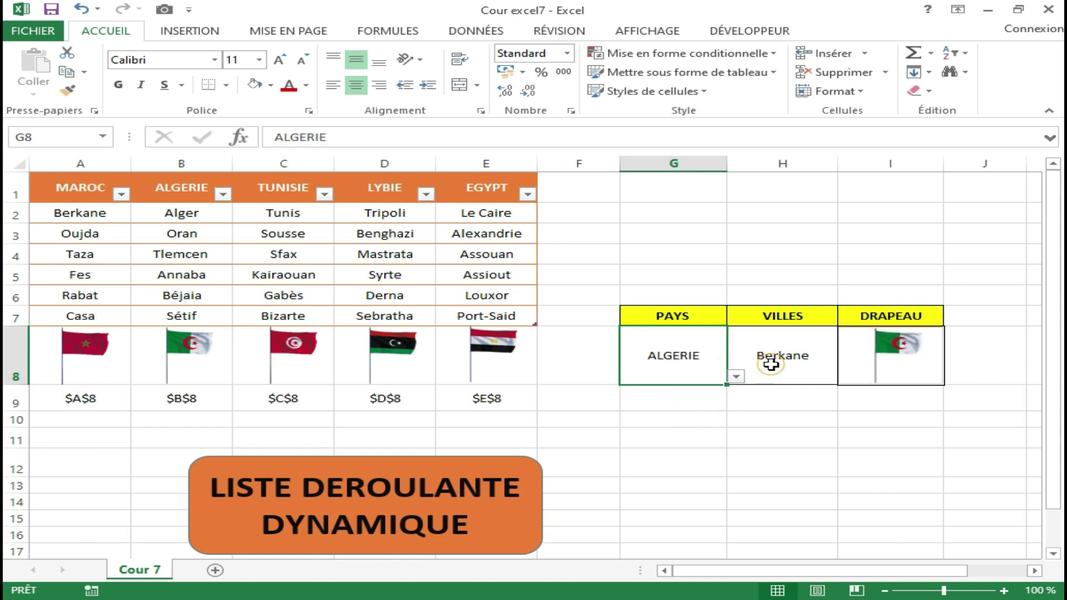
left_click(770, 361)
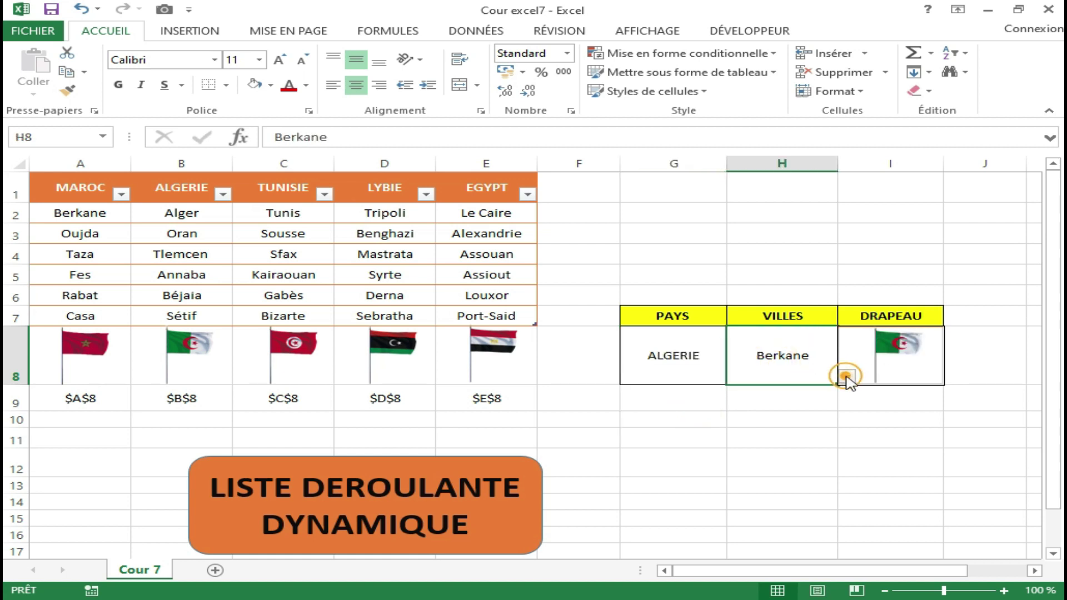
left_click(847, 377)
left_click(781, 391)
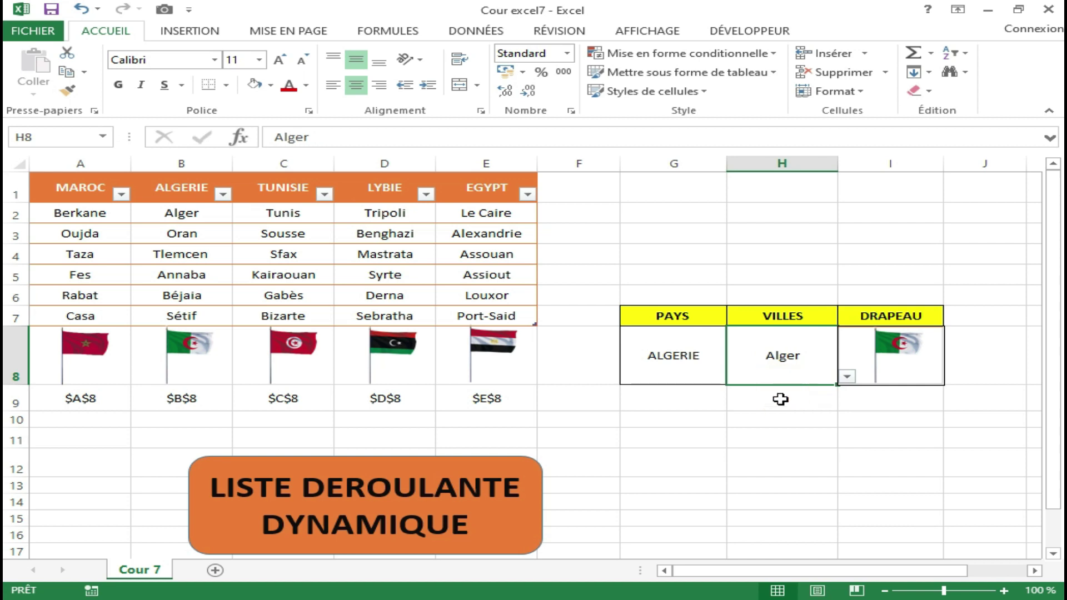
left_click(847, 377)
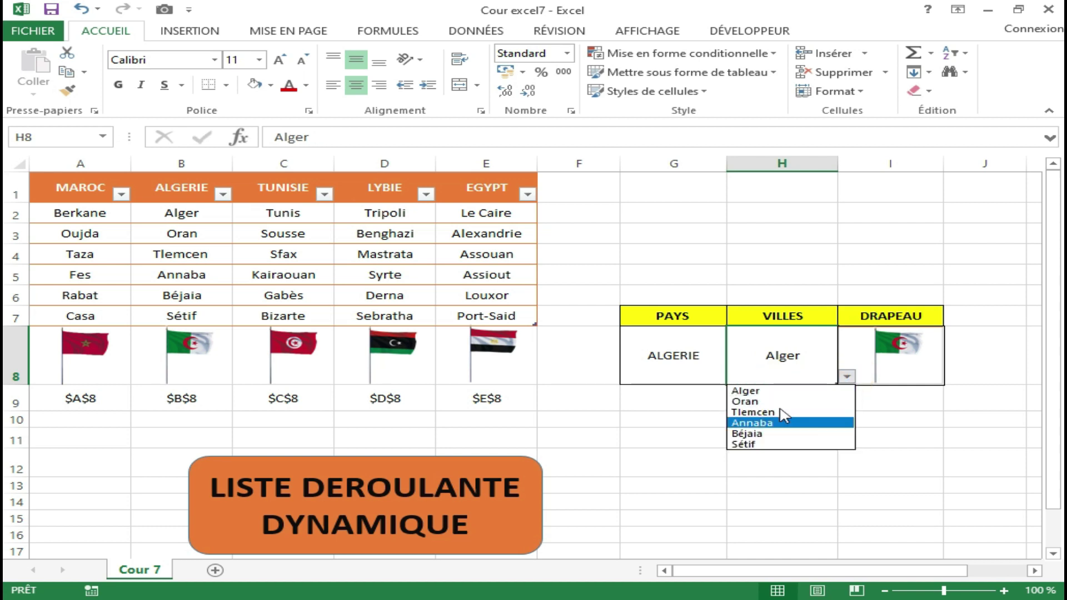
- Set the country in G8 to TUNISIE, review its cities in H8 and choose Tunis
left_click(674, 365)
left_click(737, 377)
left_click(683, 414)
left_click(778, 369)
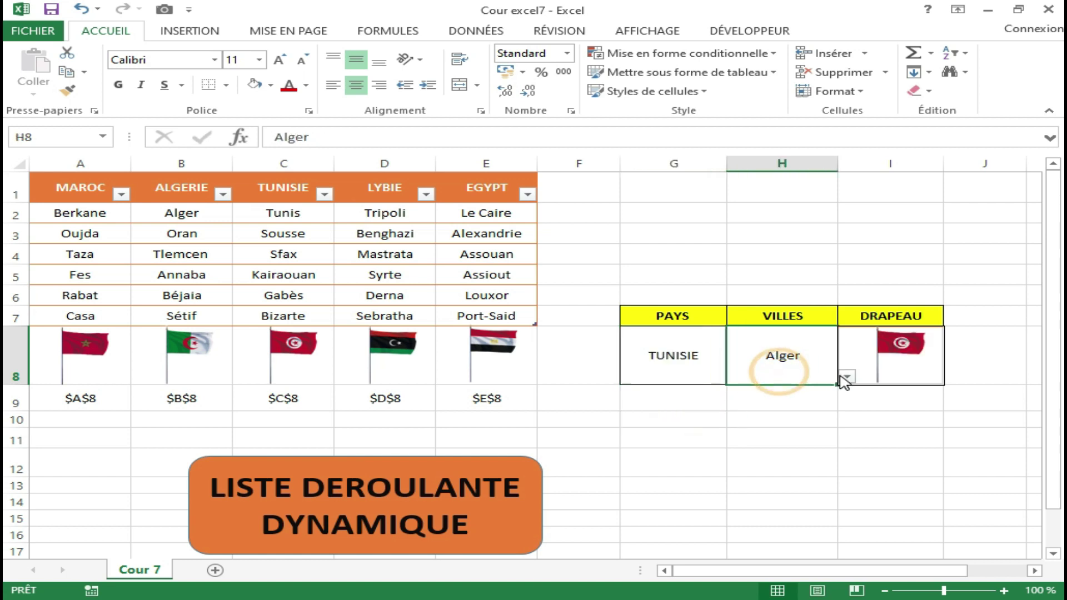
left_click(847, 377)
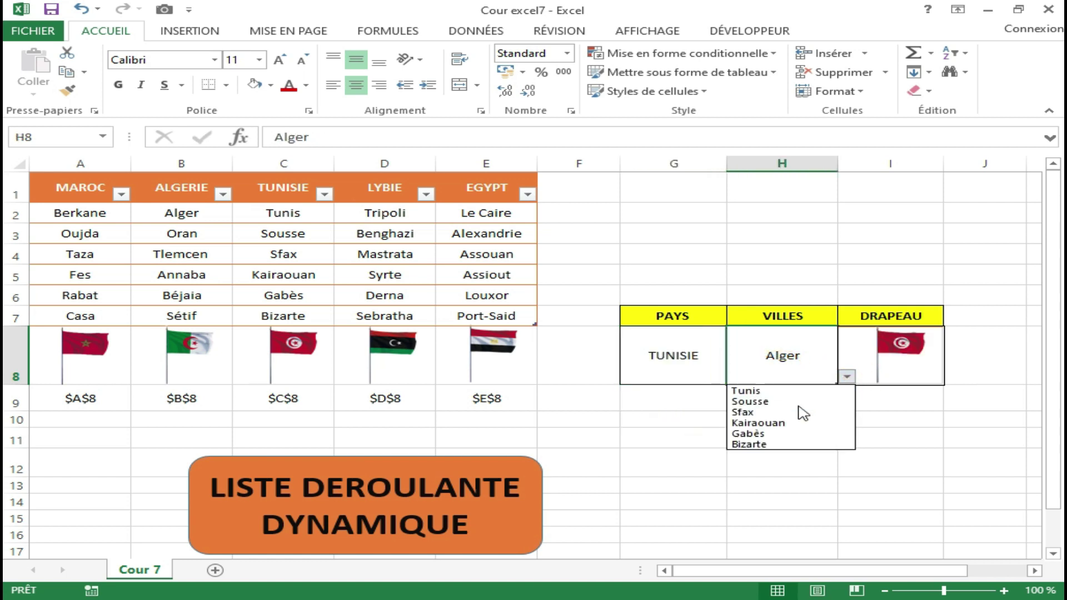
left_click(663, 356)
left_click(846, 378)
left_click(793, 388)
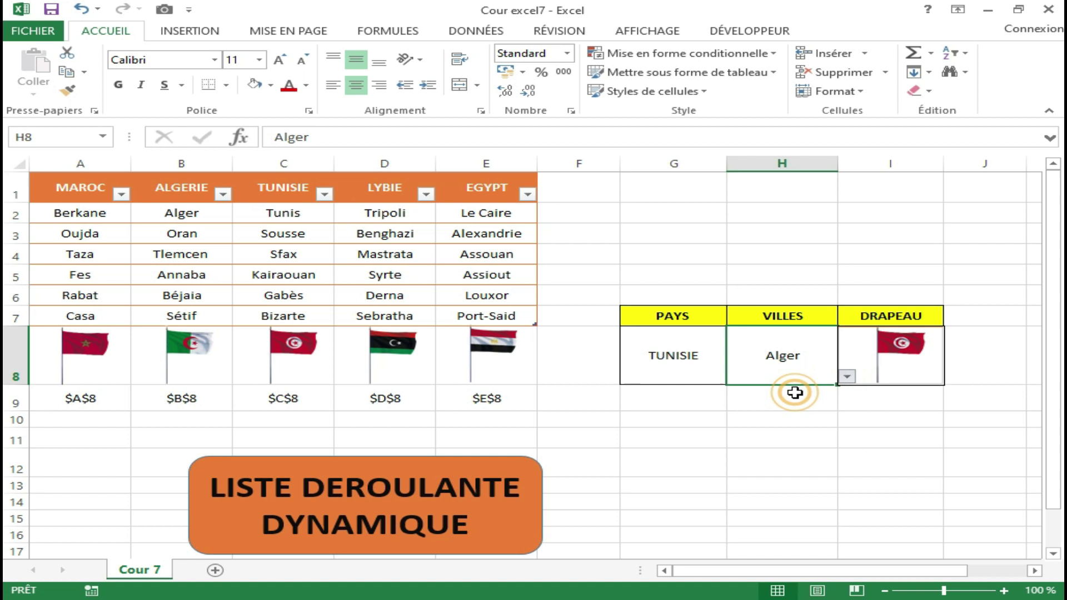
- Set the country in G8 to LYBIE and choose Tripoli as its city in H8
left_click(709, 371)
left_click(736, 376)
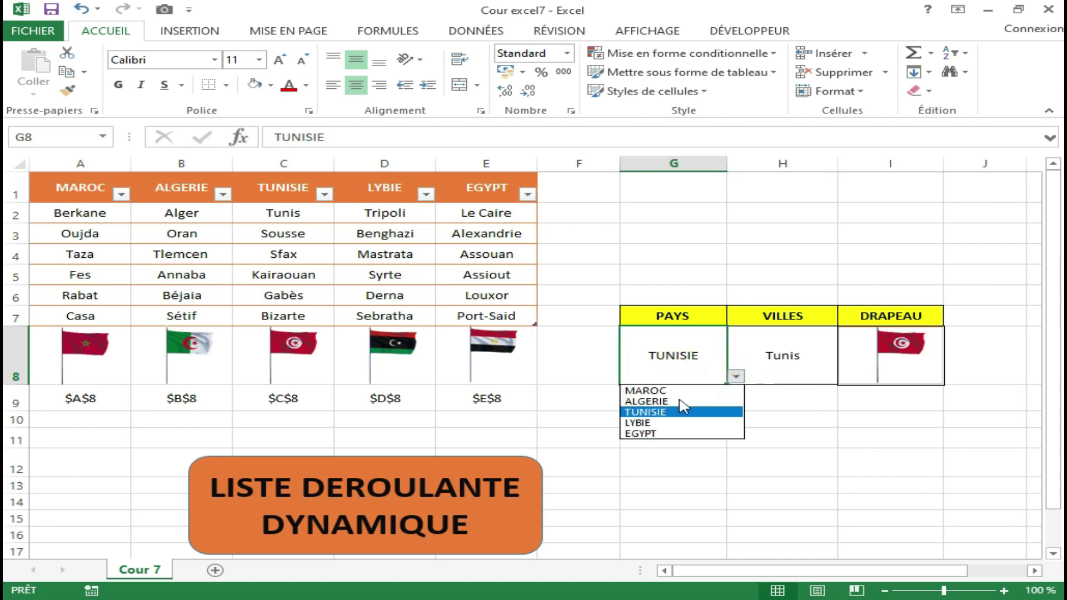
left_click(674, 423)
left_click(815, 375)
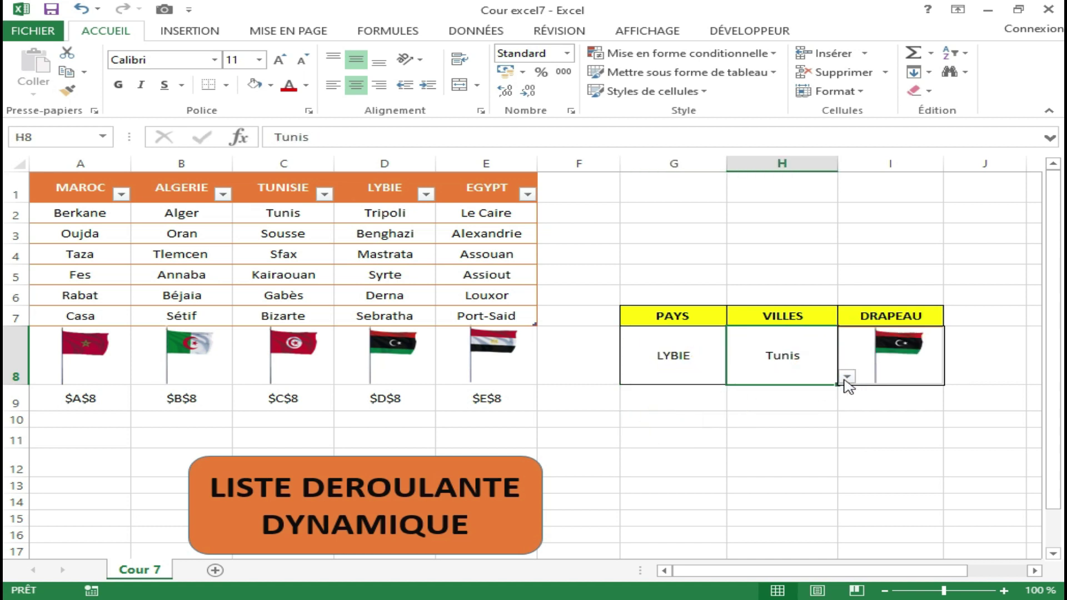
left_click(846, 378)
left_click(781, 391)
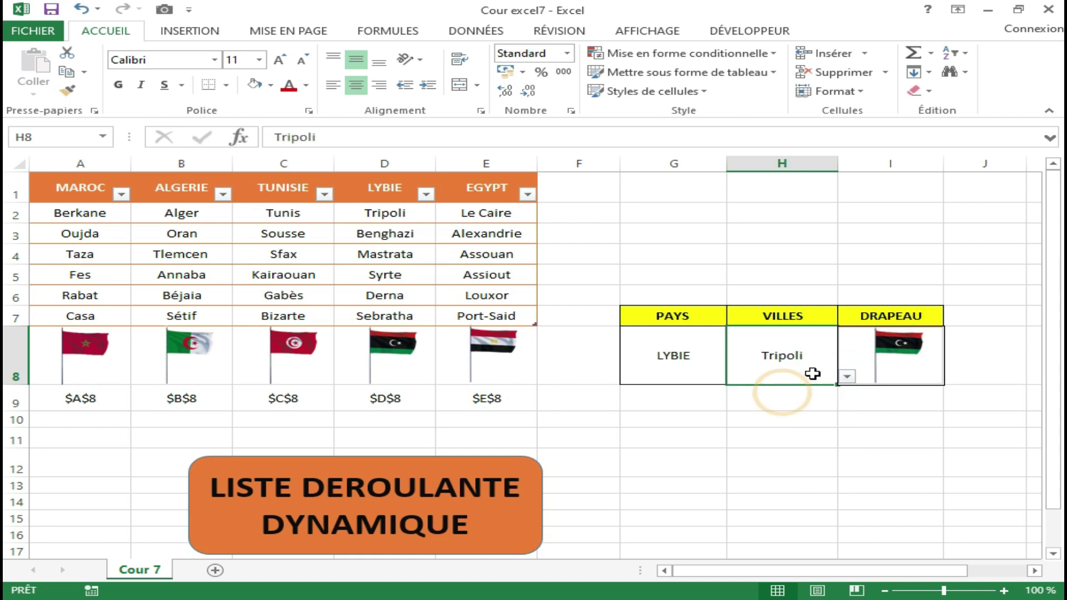
- Set the country in G8 to EGYPT and choose Le Caire as its city in H8
left_click(688, 361)
left_click(736, 376)
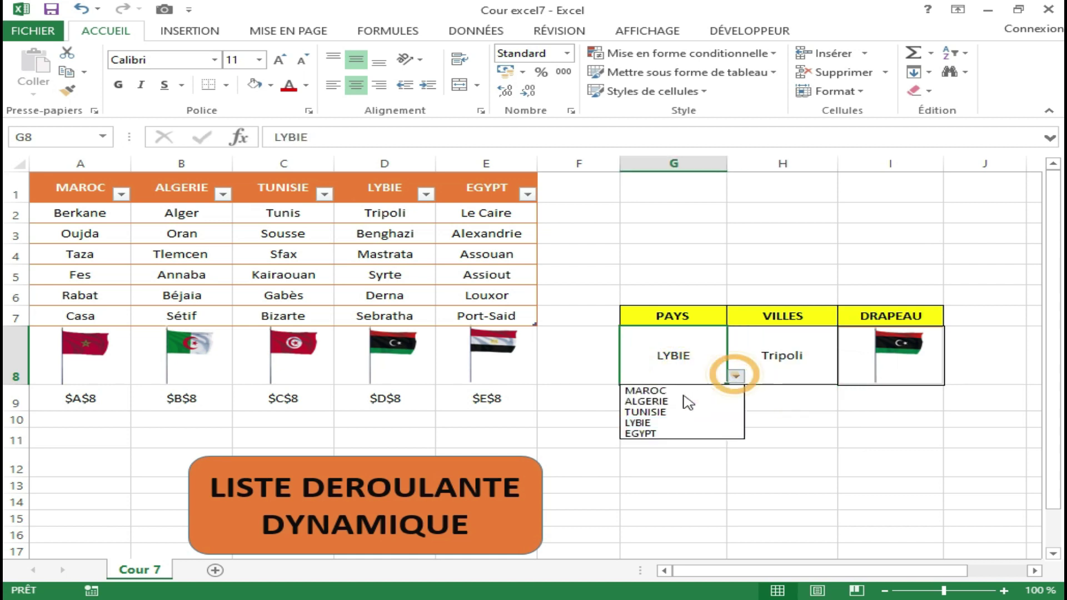
left_click(675, 431)
left_click(767, 372)
left_click(846, 376)
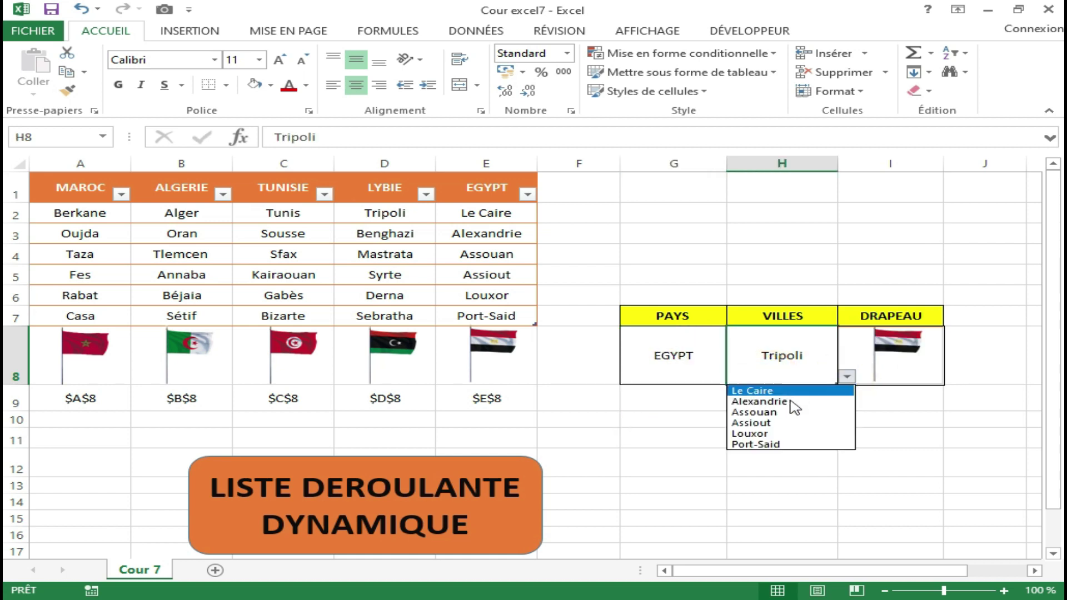
left_click(789, 390)
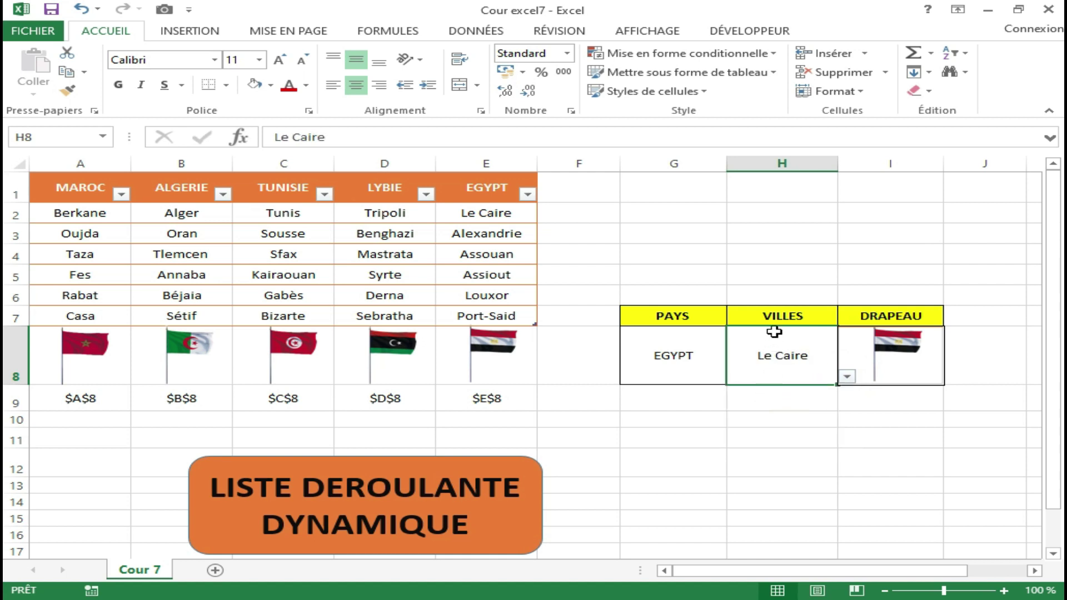